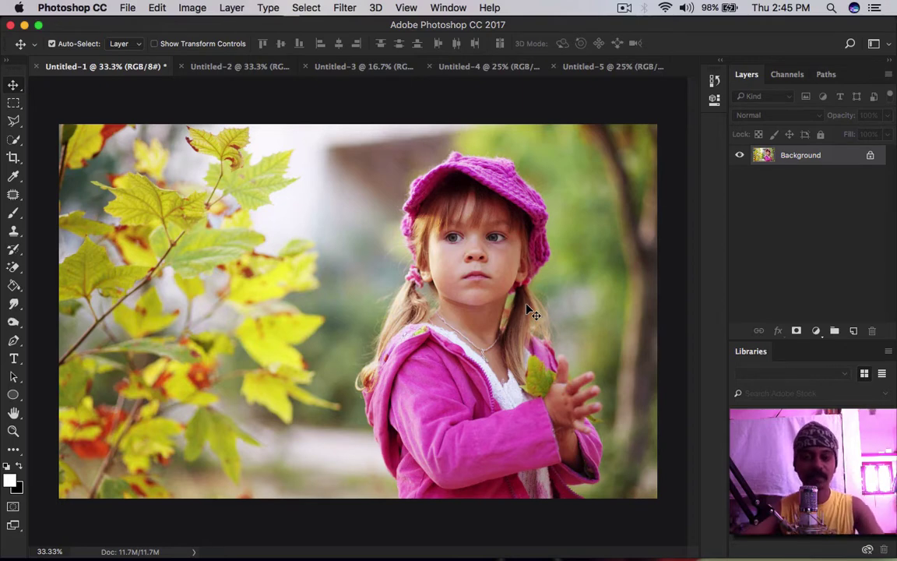
- Look through the other open photos and return to the Untitled-1 portrait of the girl in the pink hat
click(237, 66)
click(354, 67)
click(468, 67)
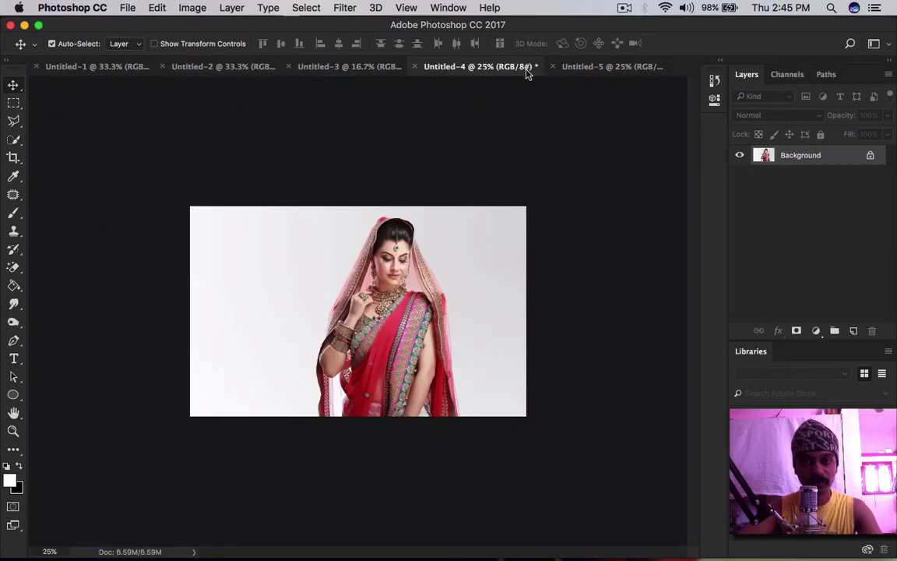
click(611, 68)
click(118, 67)
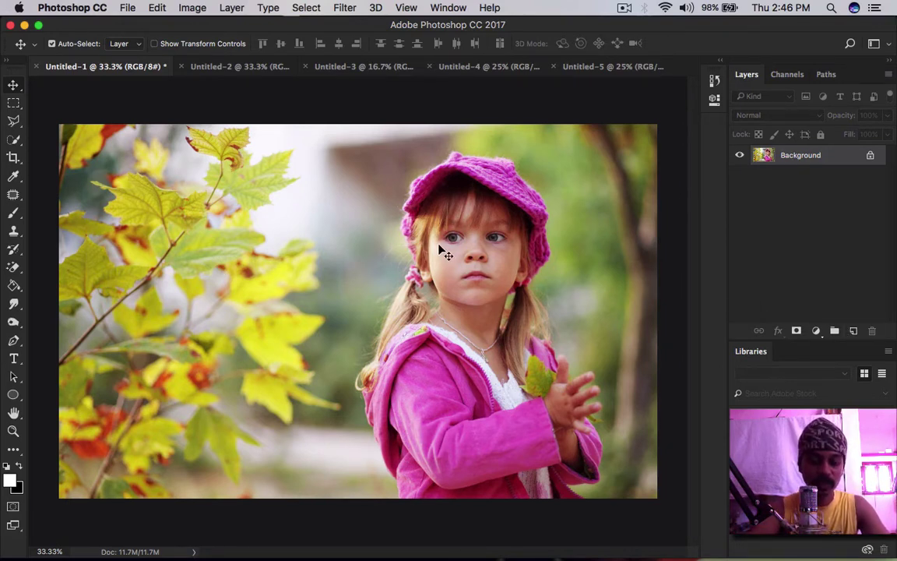
- Duplicate the background layer and open the copy in the Camera Raw filter
key(super+j)
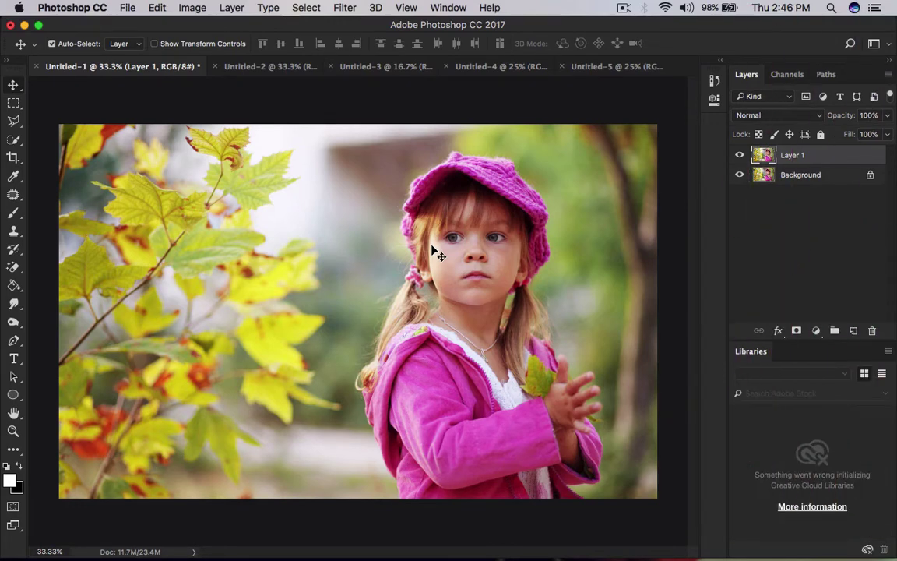
key(super)
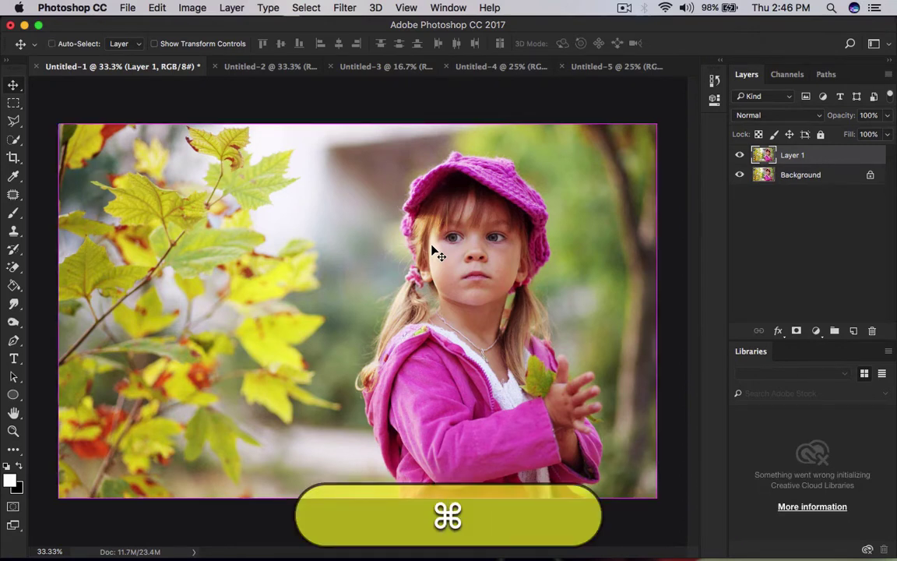
key(shift+super+a)
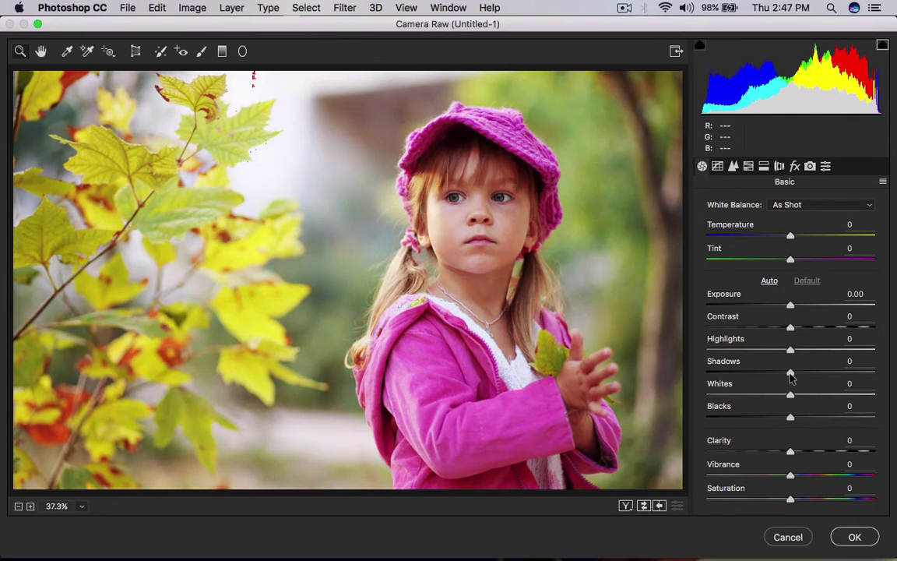
- Set Shadows to +41 and Highlights to +10, and turn off the highlight clipping warning
mouse_move(788, 376)
mouse_down()
mouse_move(828, 377)
mouse_move(788, 374)
mouse_up()
drag(790, 376, 797, 355)
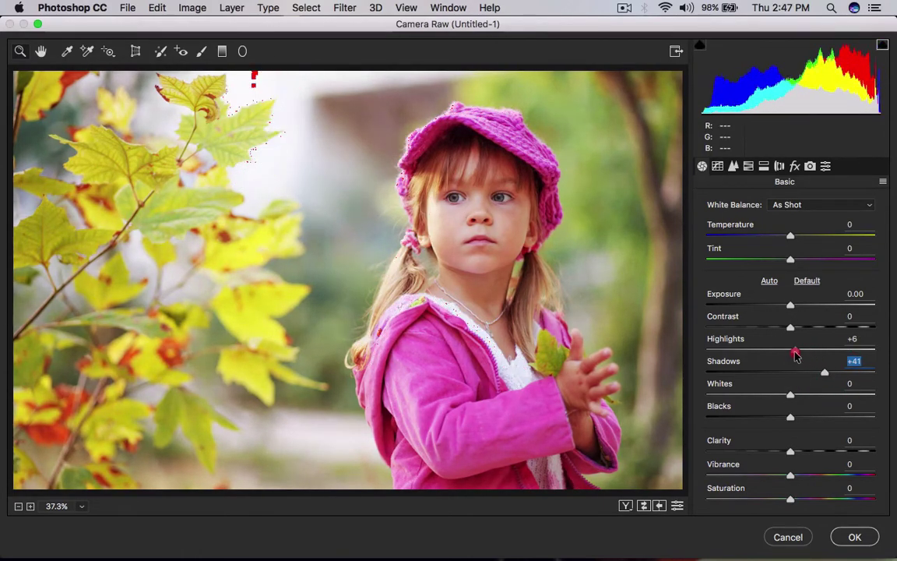
click(802, 354)
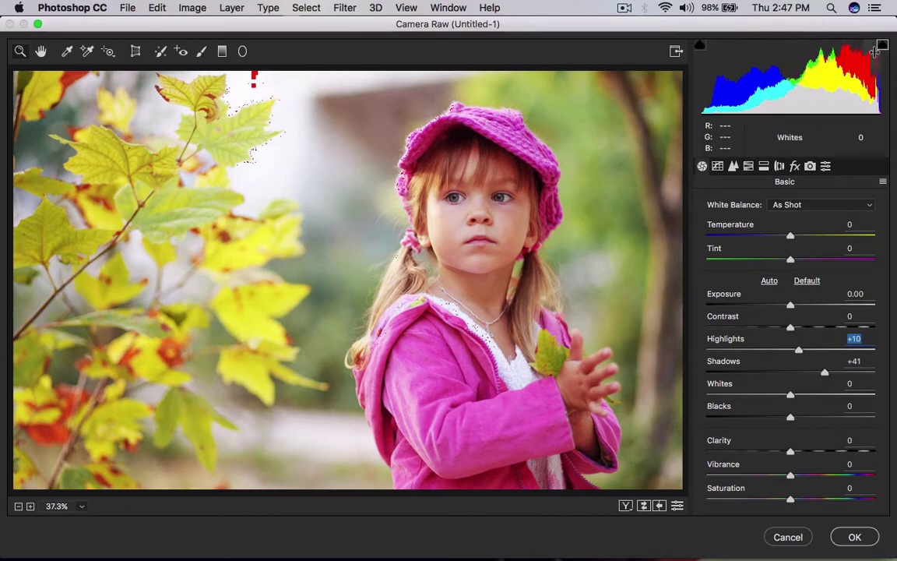
click(883, 48)
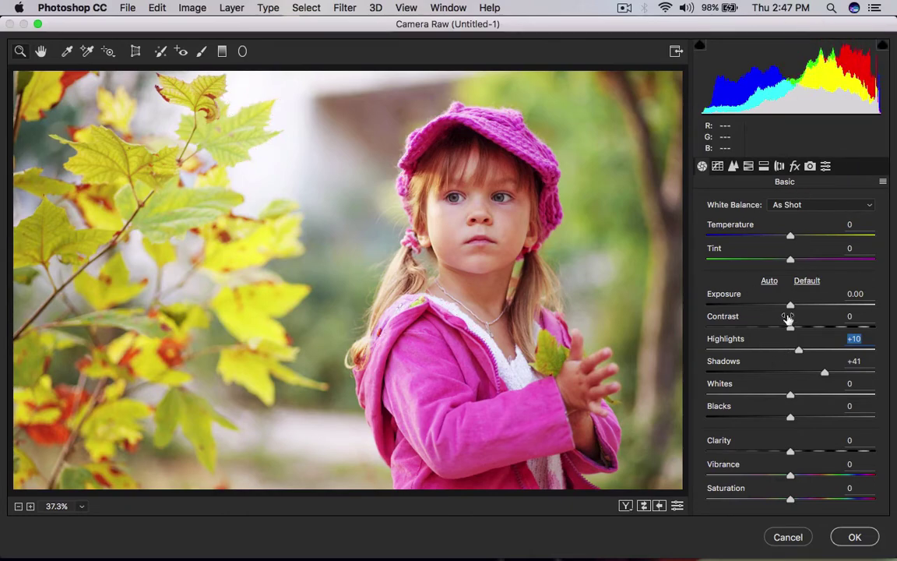
- Try an exposure of +0.10 while checking the shadow and highlight clipping warnings
mouse_move(790, 308)
mouse_down()
mouse_move(803, 306)
mouse_move(792, 306)
mouse_up()
key(o)
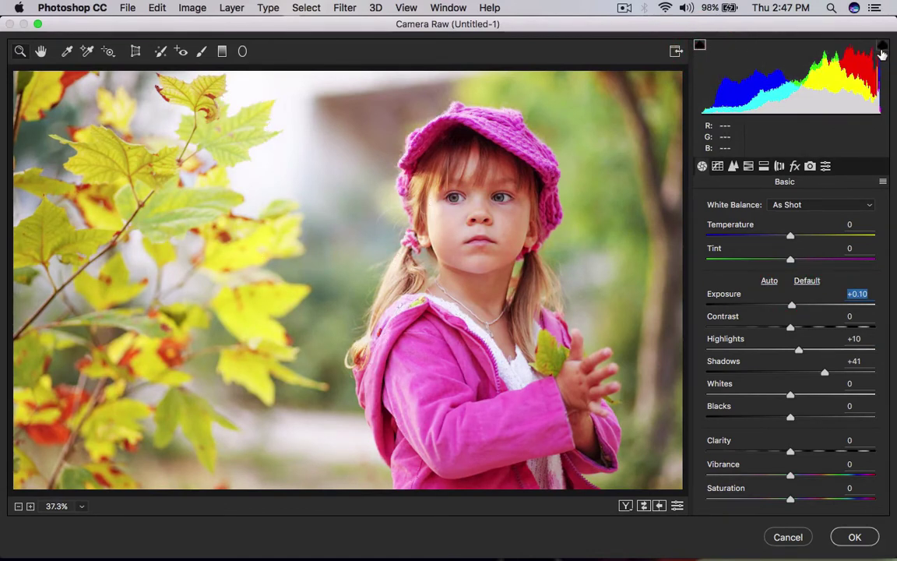
click(882, 49)
click(882, 48)
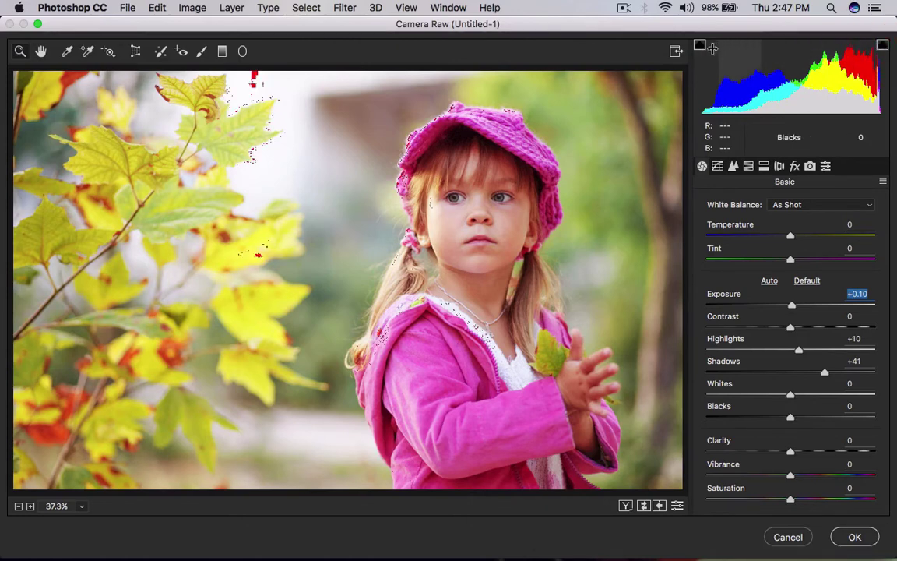
key(o)
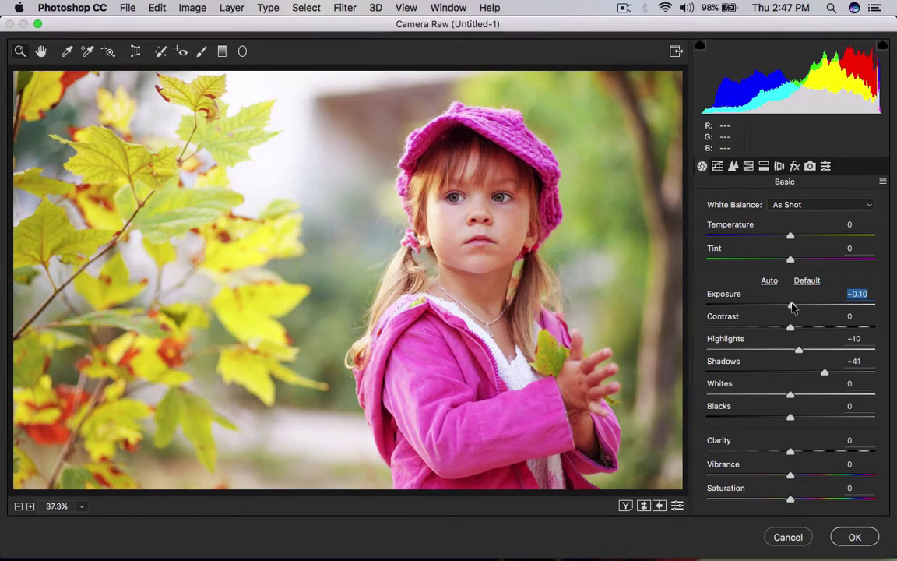
- Set the exposure to -0.20
drag(790, 304, 783, 307)
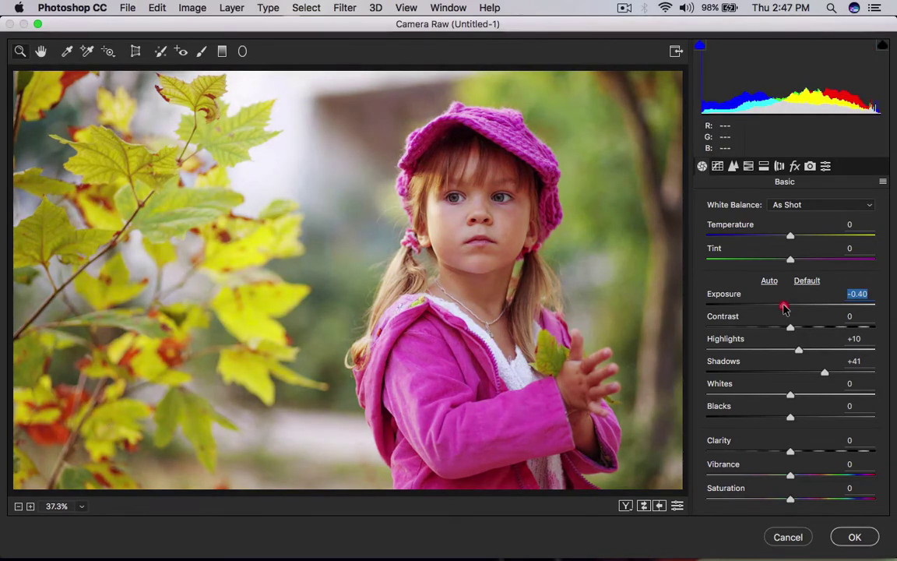
key(Down)
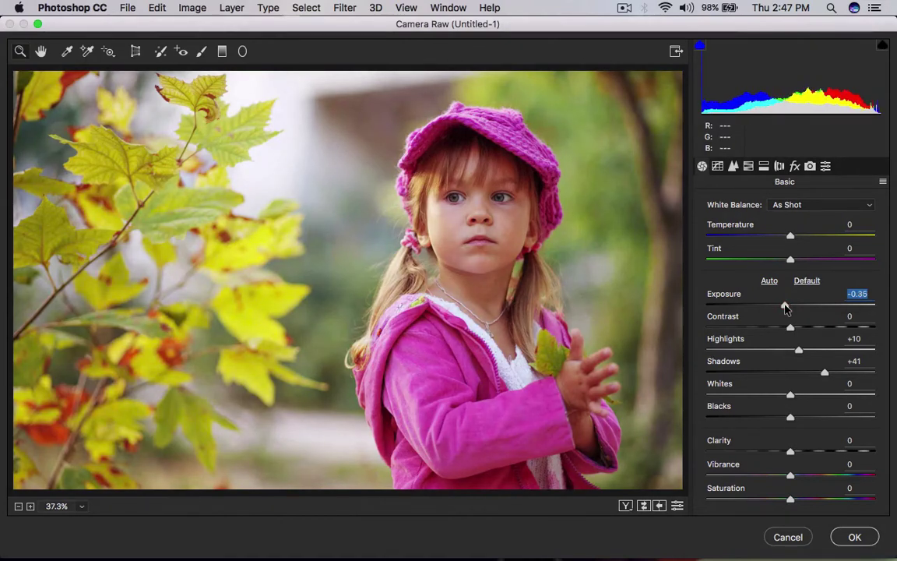
drag(784, 308, 788, 308)
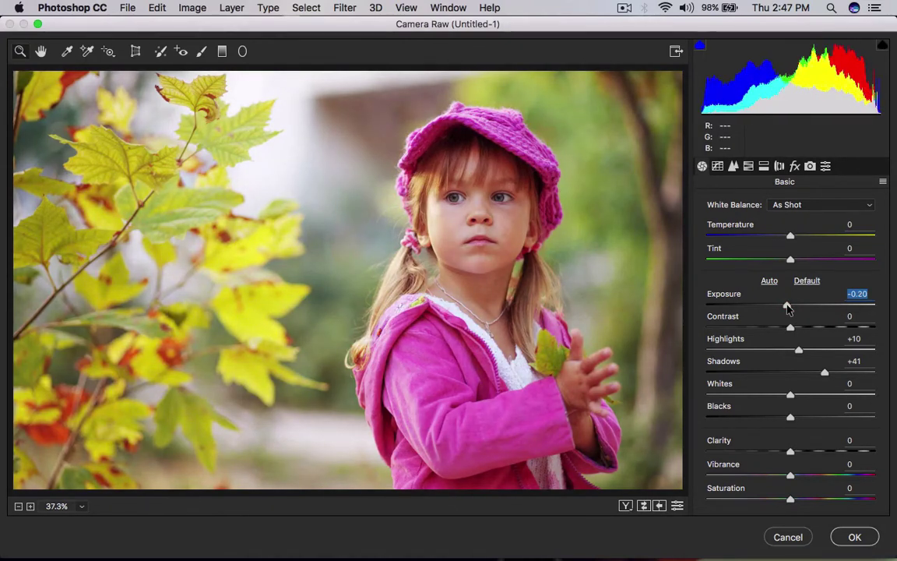
click(787, 306)
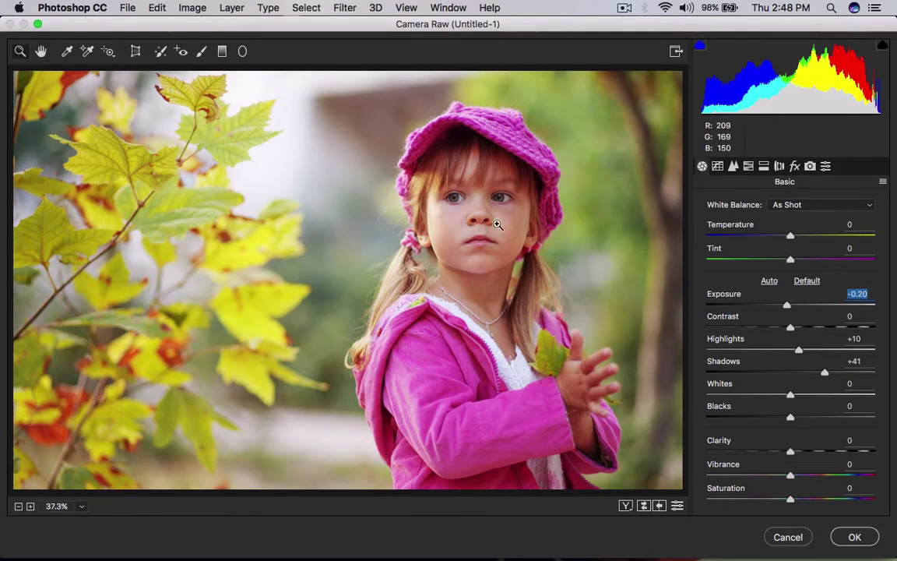
- Set Clarity to -11, judging the effect on a close-up of the girl's face
click(495, 258)
click(465, 277)
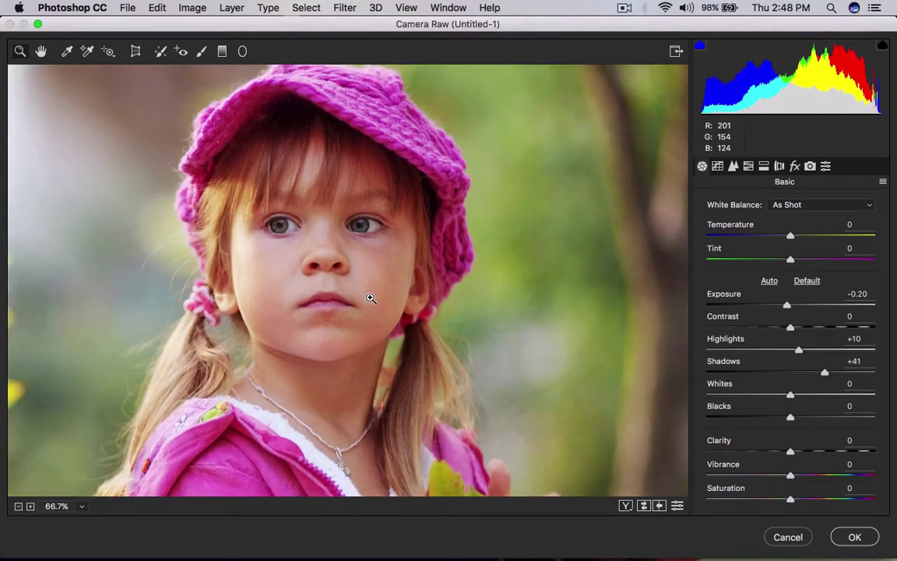
mouse_move(791, 454)
mouse_down()
mouse_move(759, 455)
mouse_move(823, 456)
mouse_move(781, 457)
mouse_up()
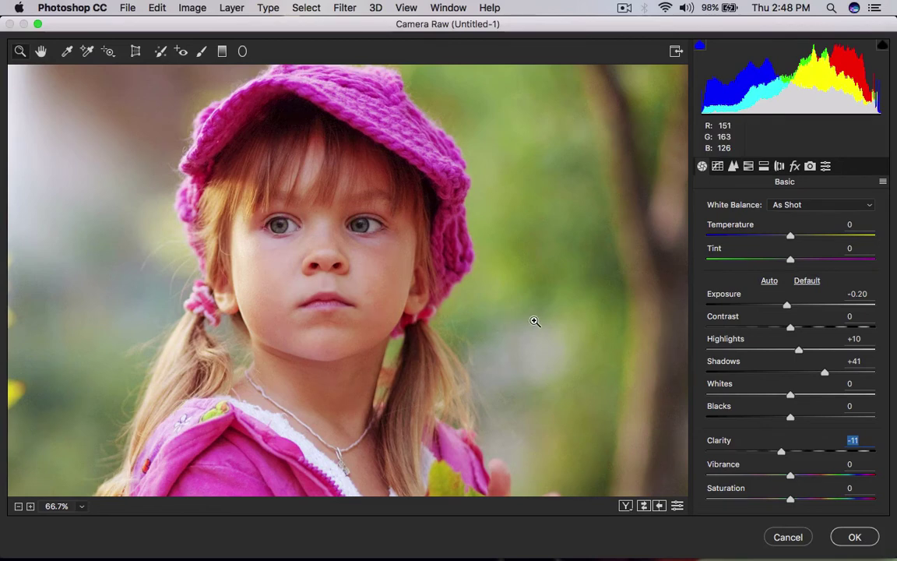
key(super+0)
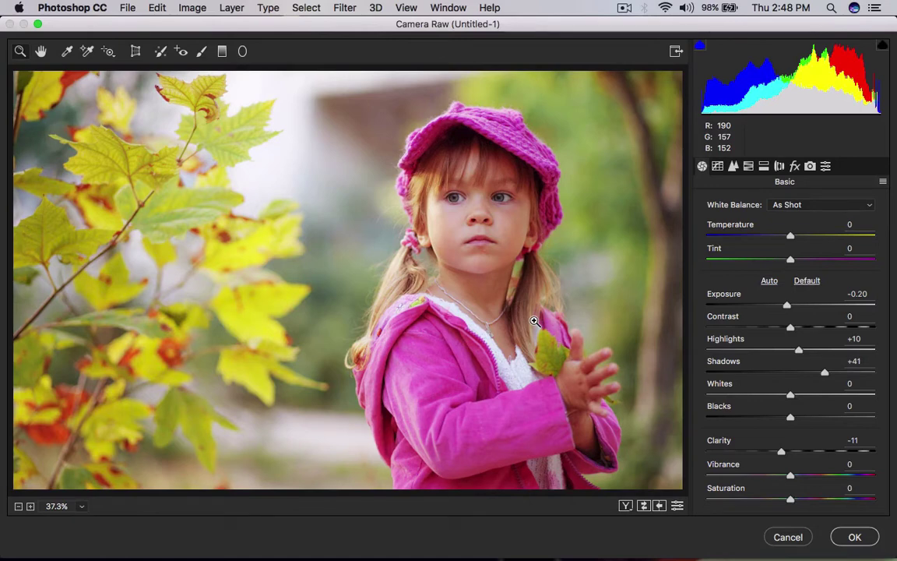
- Adjust the parametric tone curve with Highlights at +10 and Lights at -21
click(718, 167)
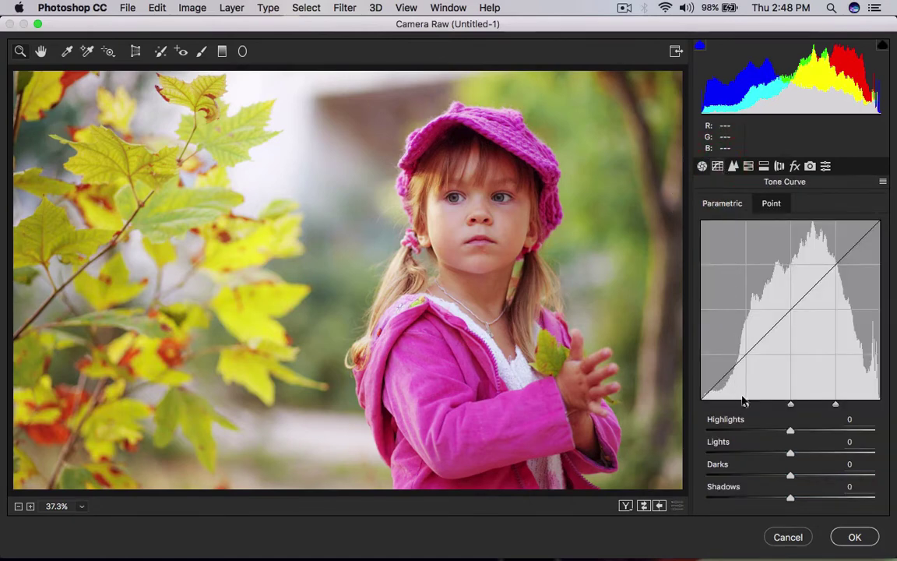
drag(796, 435, 772, 459)
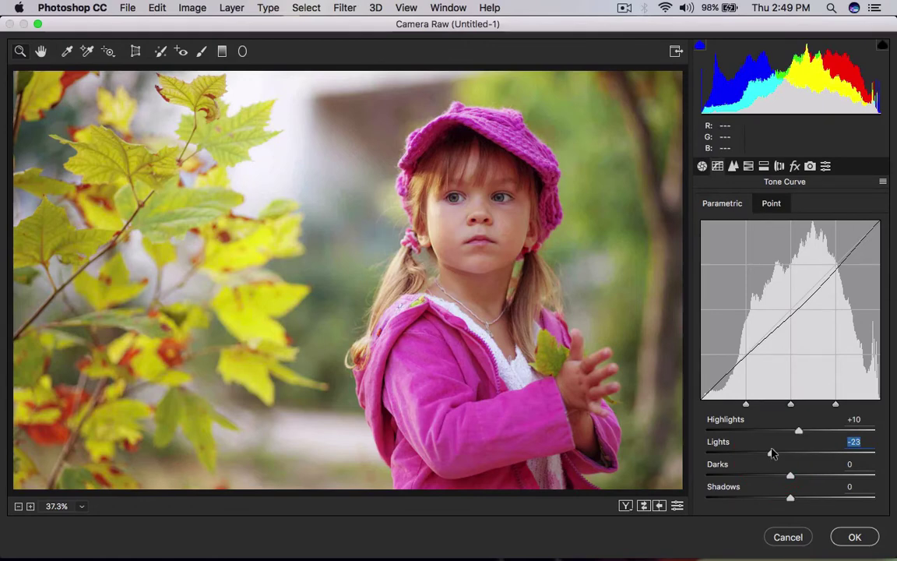
drag(772, 456, 774, 455)
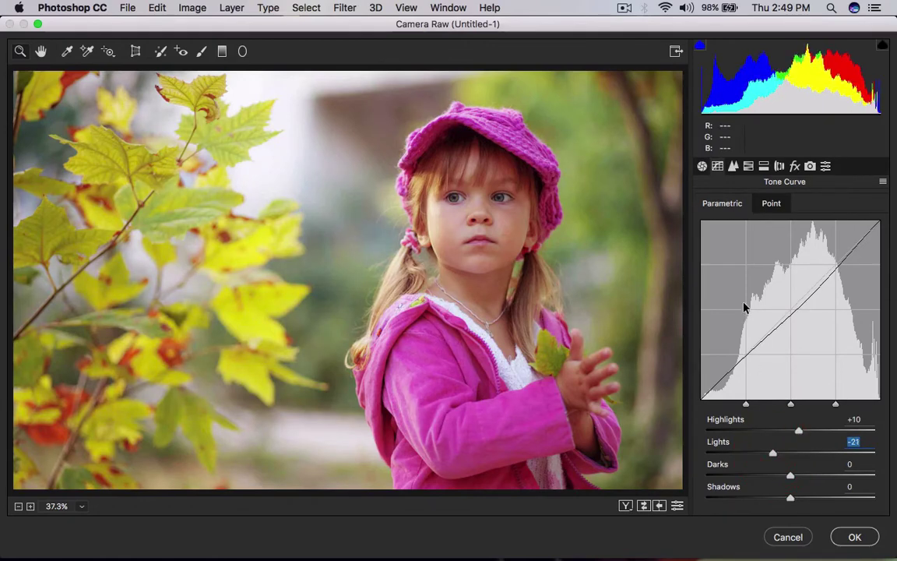
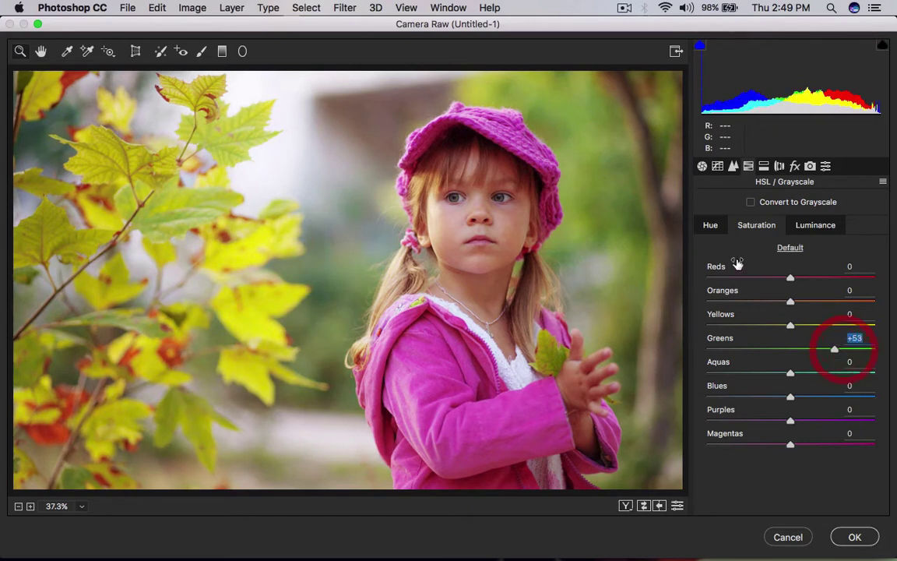
- Shift the HSL hues, setting Greens to -63, Aquas to -48 and Reds to -2
click(717, 228)
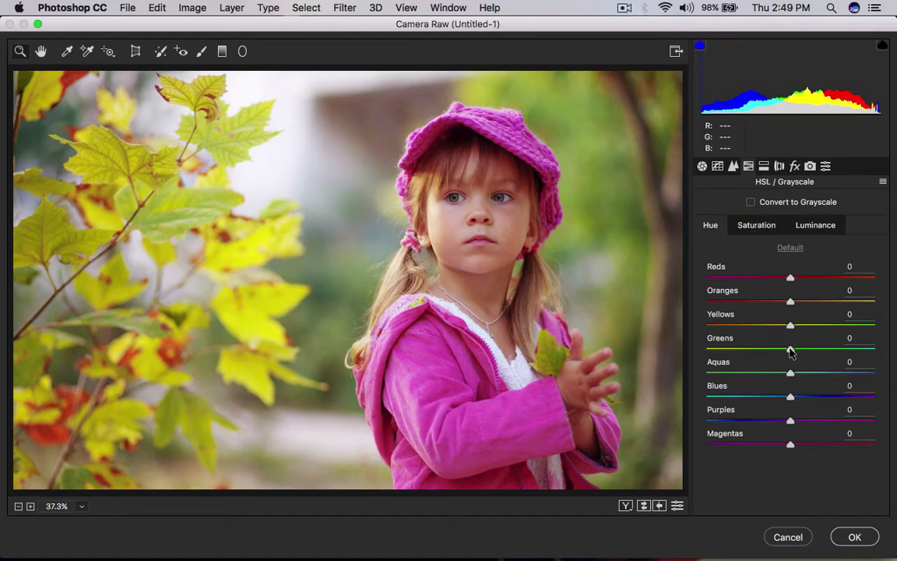
drag(790, 352, 746, 350)
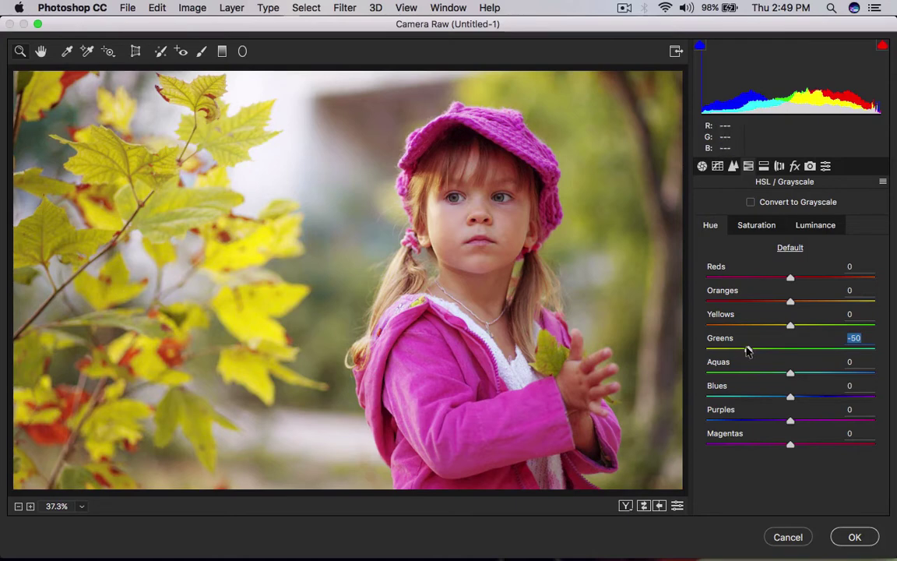
drag(747, 351, 744, 351)
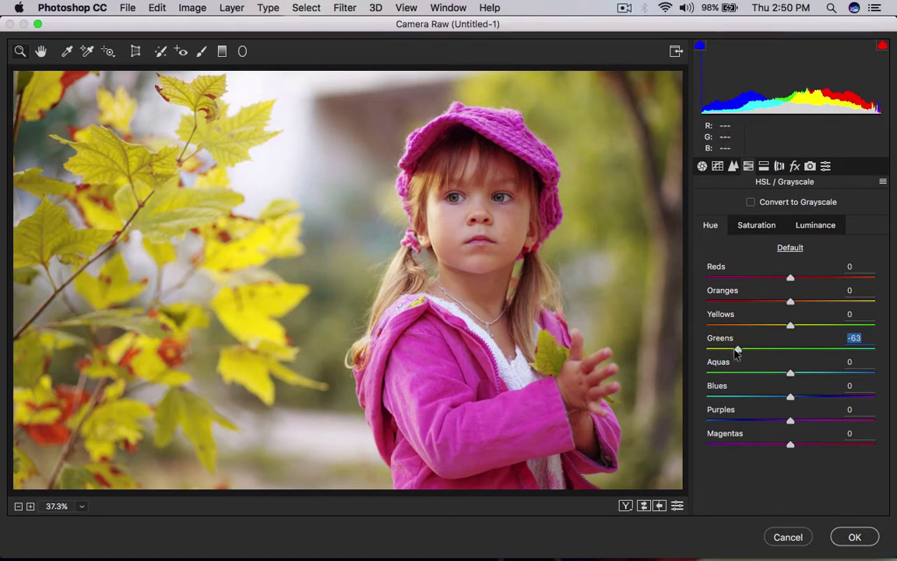
drag(789, 375, 750, 374)
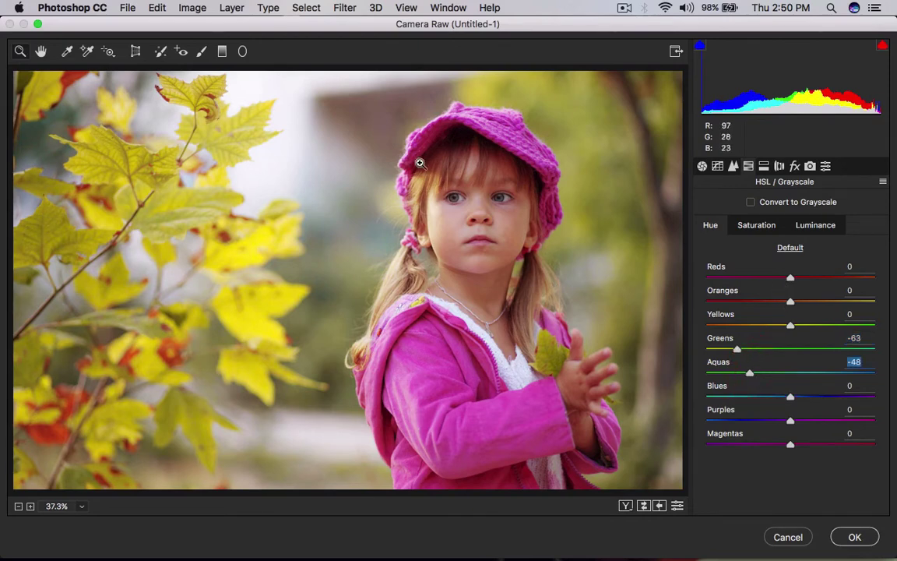
drag(401, 141, 543, 310)
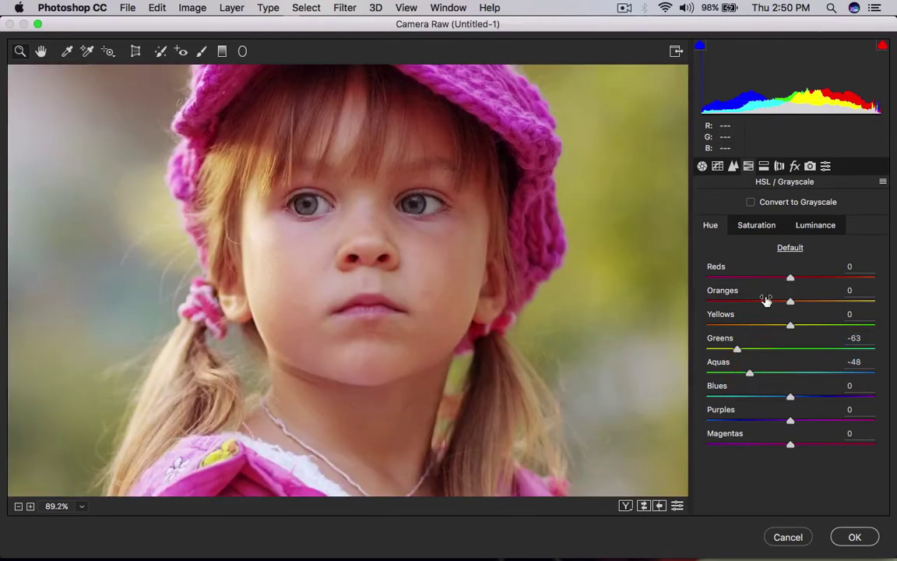
mouse_move(790, 279)
mouse_down()
mouse_move(763, 279)
mouse_move(802, 281)
mouse_move(789, 279)
mouse_up()
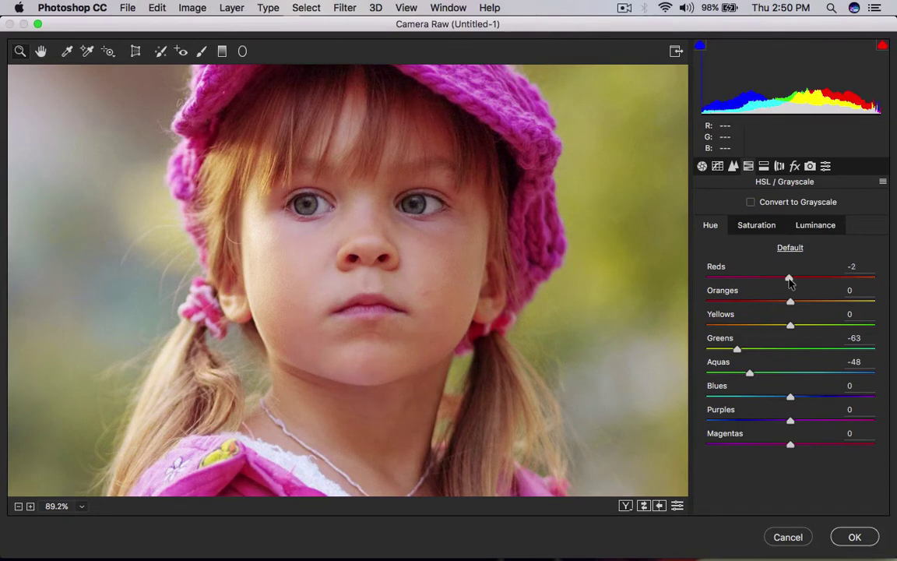
- Set the Split Toning hue for the shadows to 12
click(767, 226)
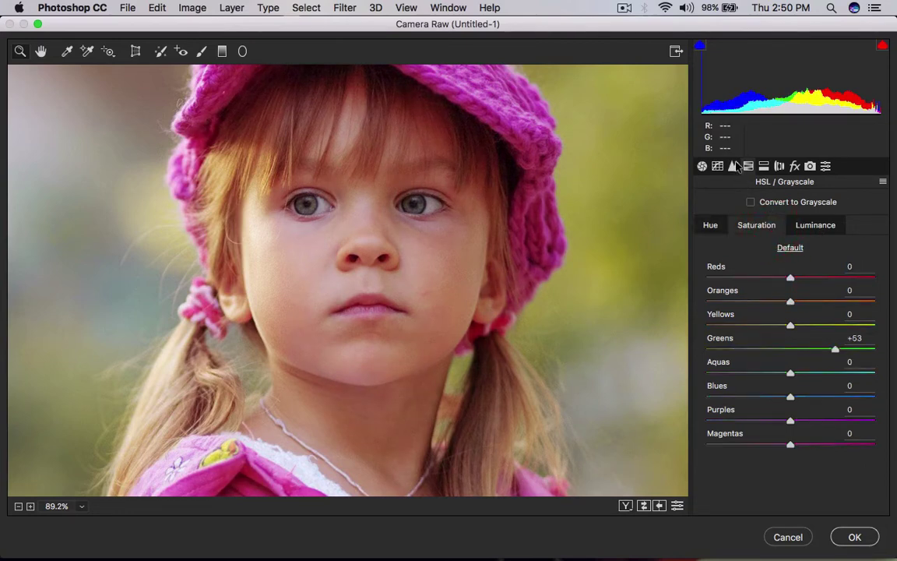
click(764, 166)
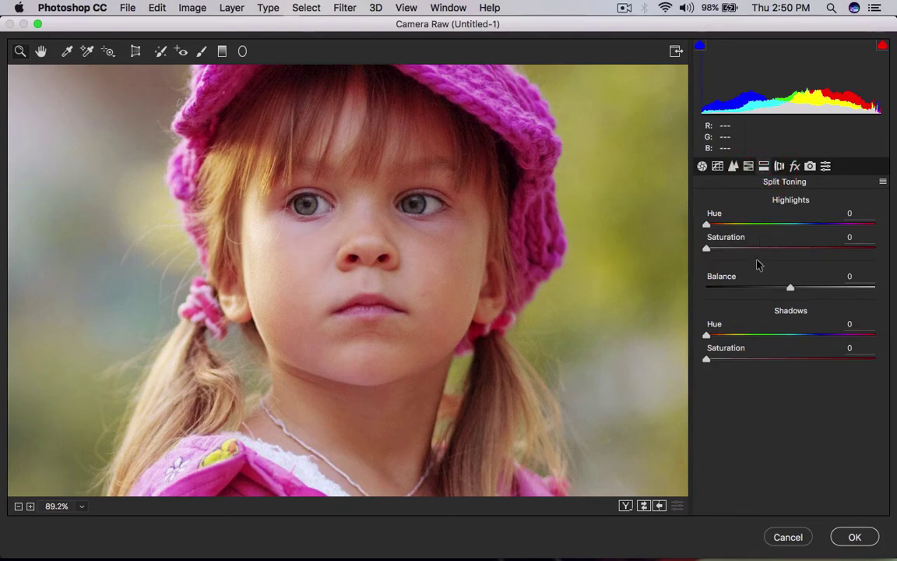
drag(707, 335, 715, 337)
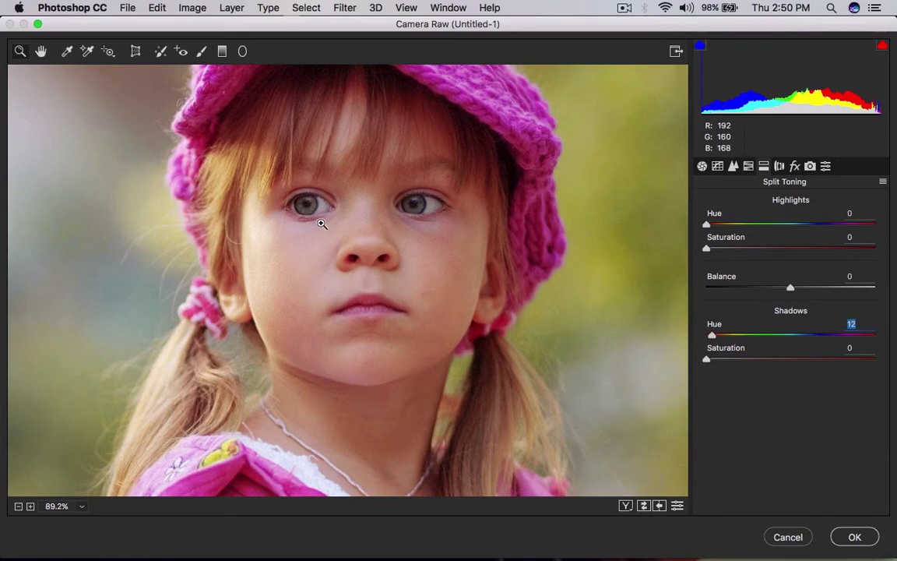
- Copy the current settings to Before and show the whole photo as side-by-side before and after views
key(super+minus)
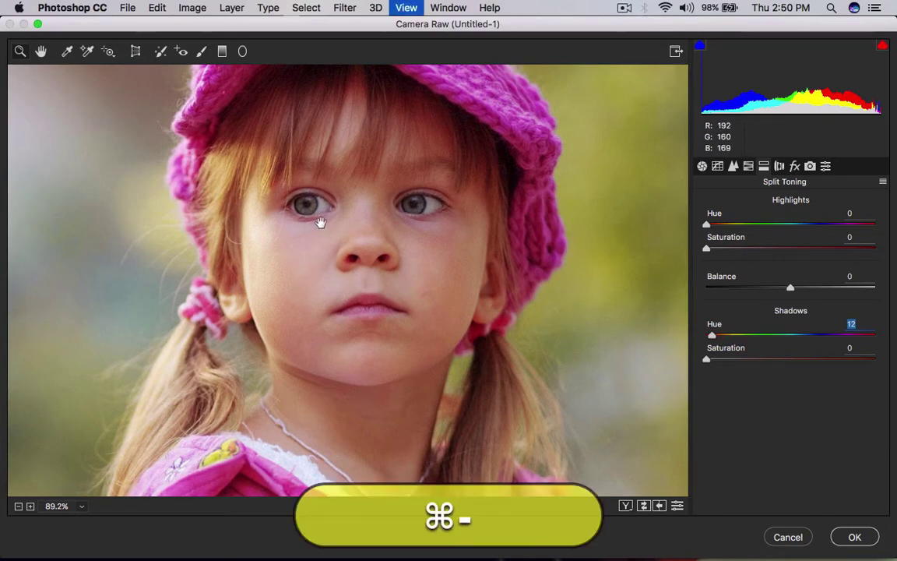
key(super+0)
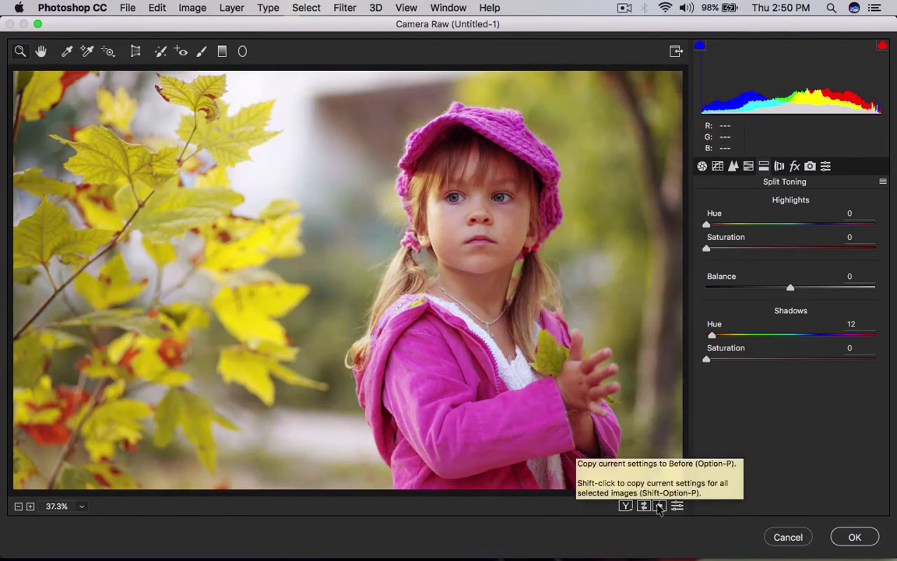
click(659, 506)
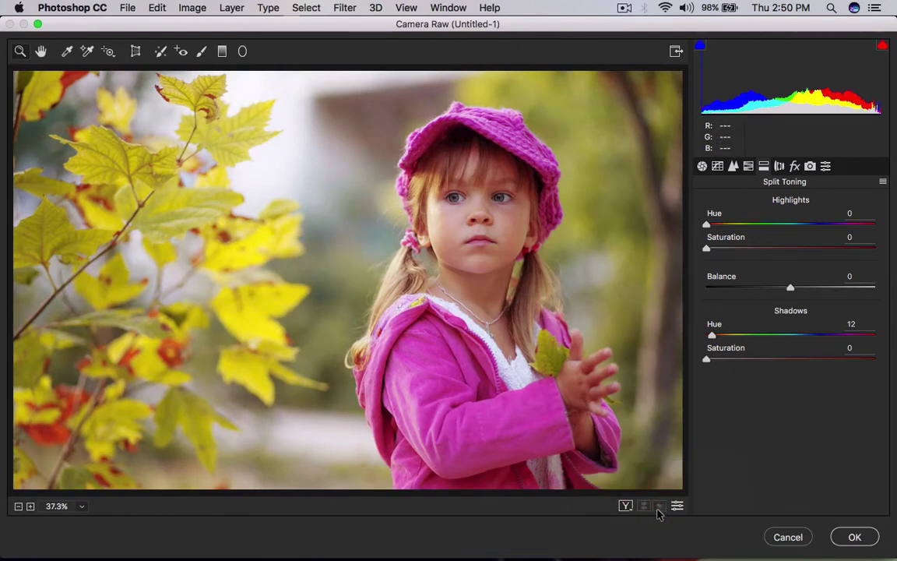
click(625, 506)
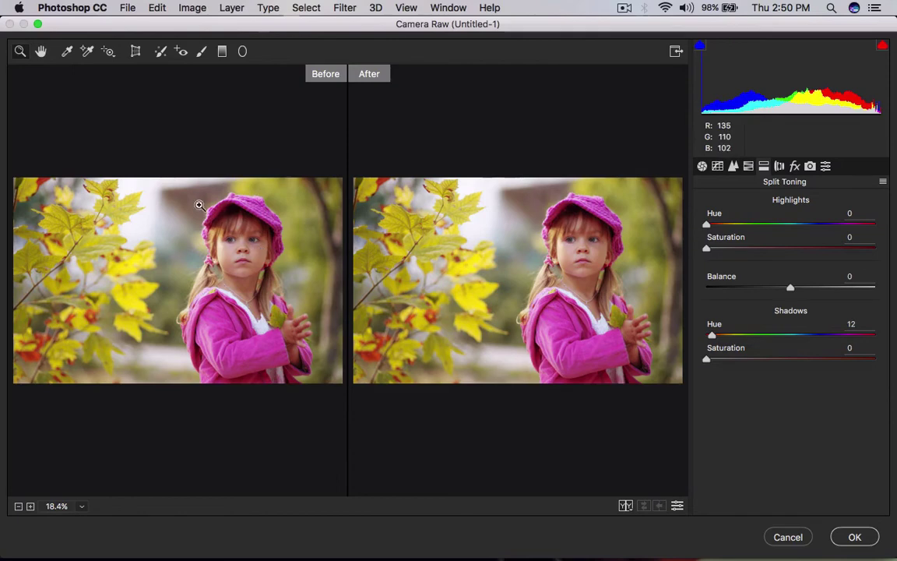
- Inspect the girl's face up close in the before and after views and apply the Camera Raw filter
drag(180, 183, 267, 306)
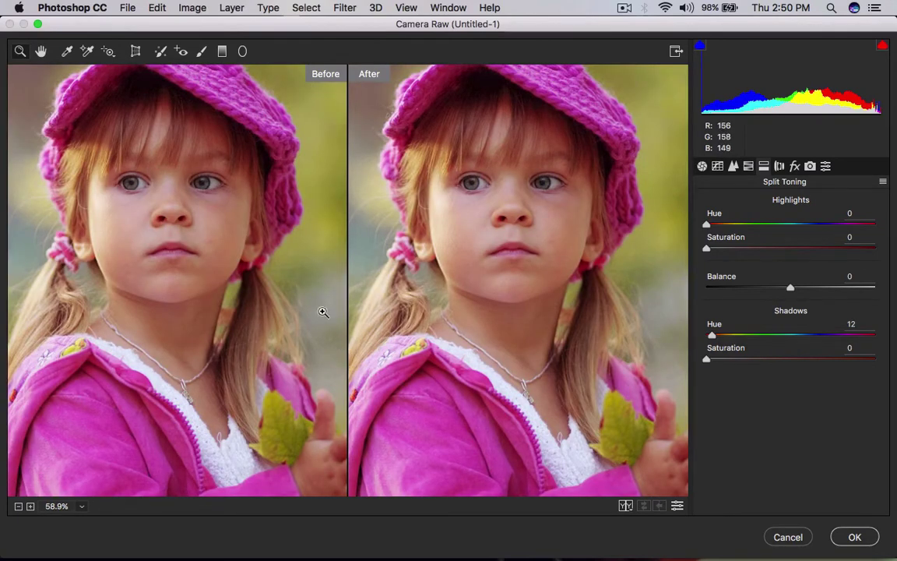
key(space)
drag(229, 243, 250, 283)
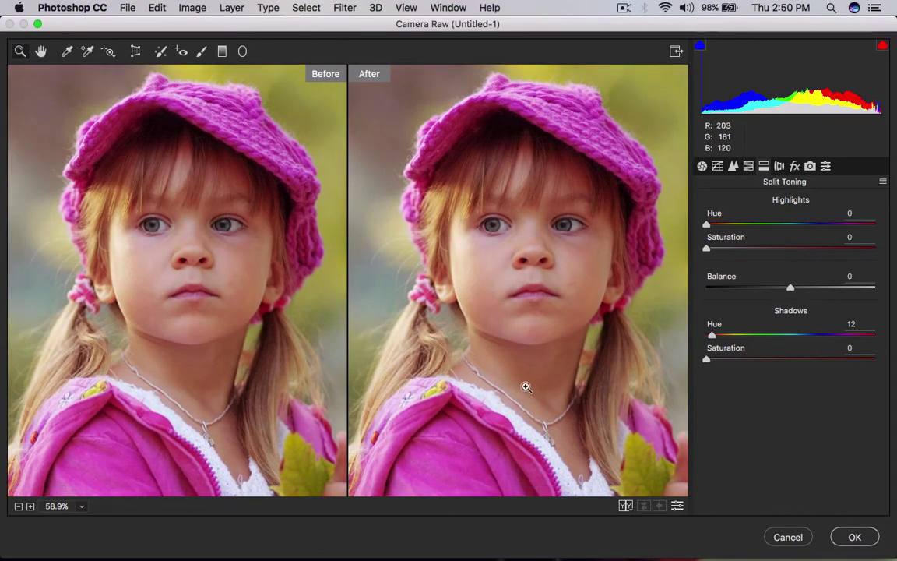
click(855, 538)
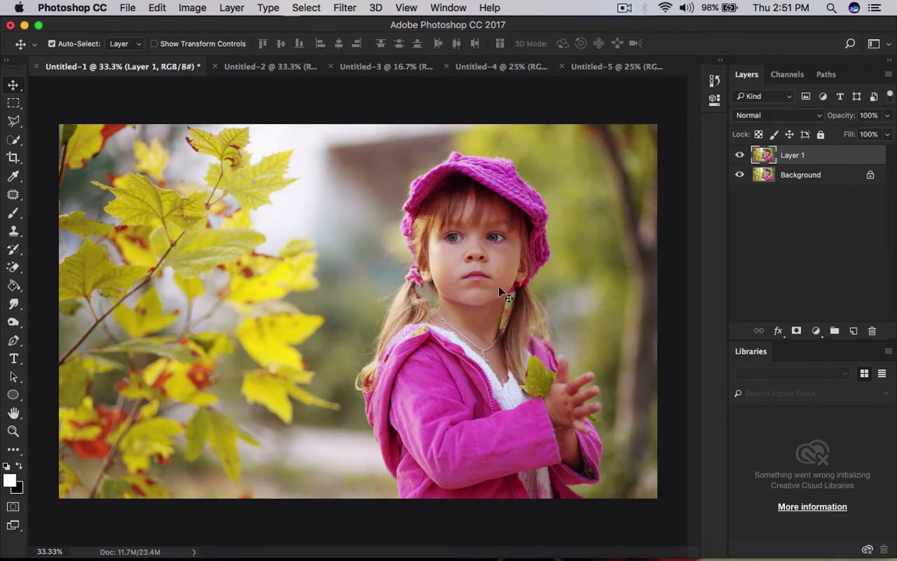
- Switch to the pink blossom photo in Untitled-3 and duplicate its Background layer
click(374, 68)
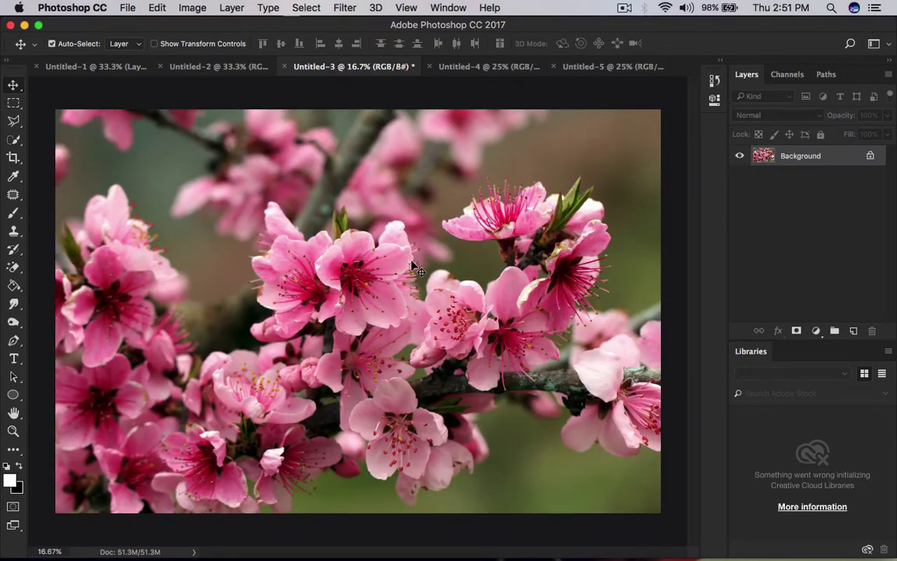
key(super+j)
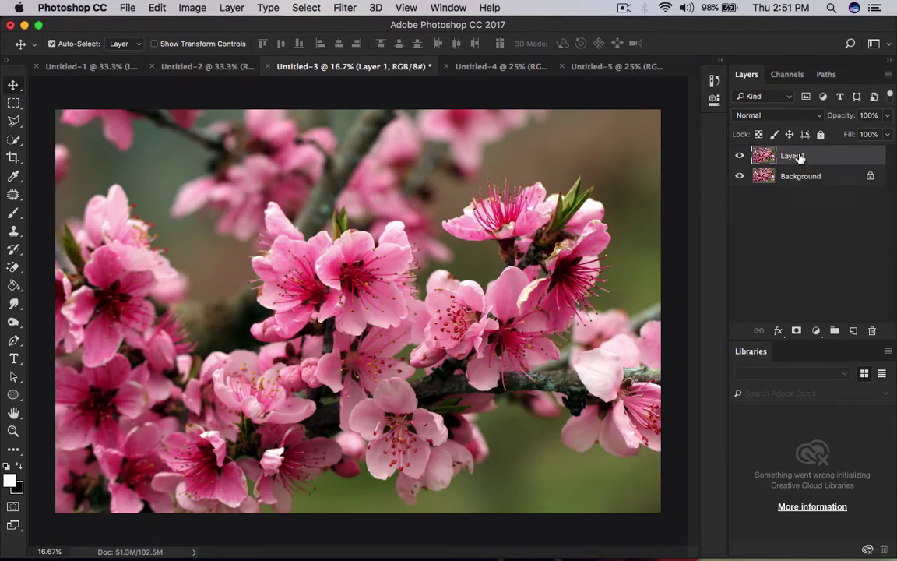
click(193, 11)
mouse_move(204, 46)
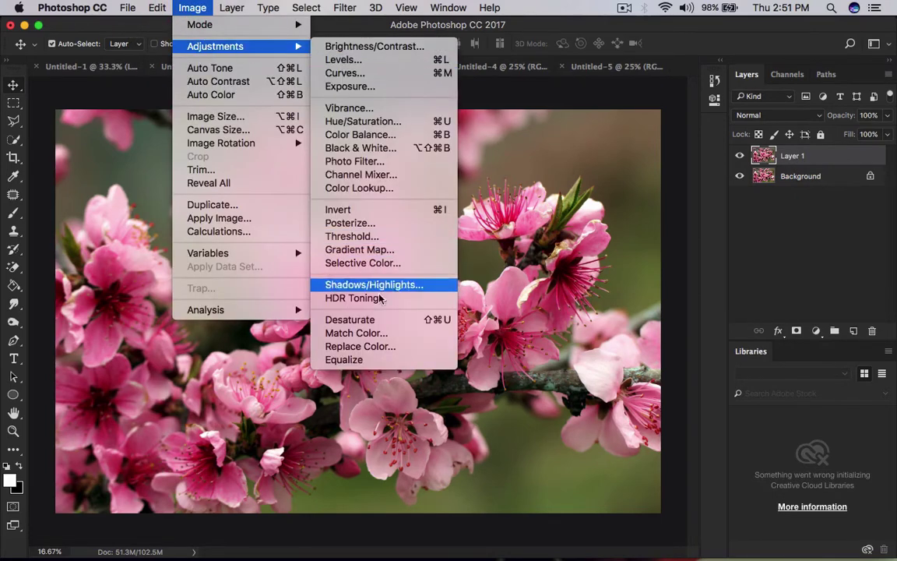
click(382, 350)
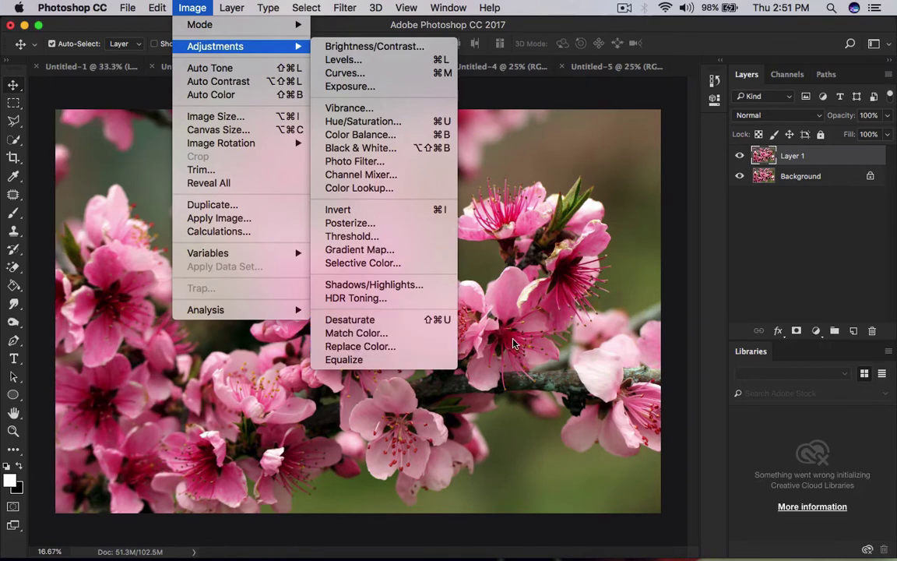
click(818, 331)
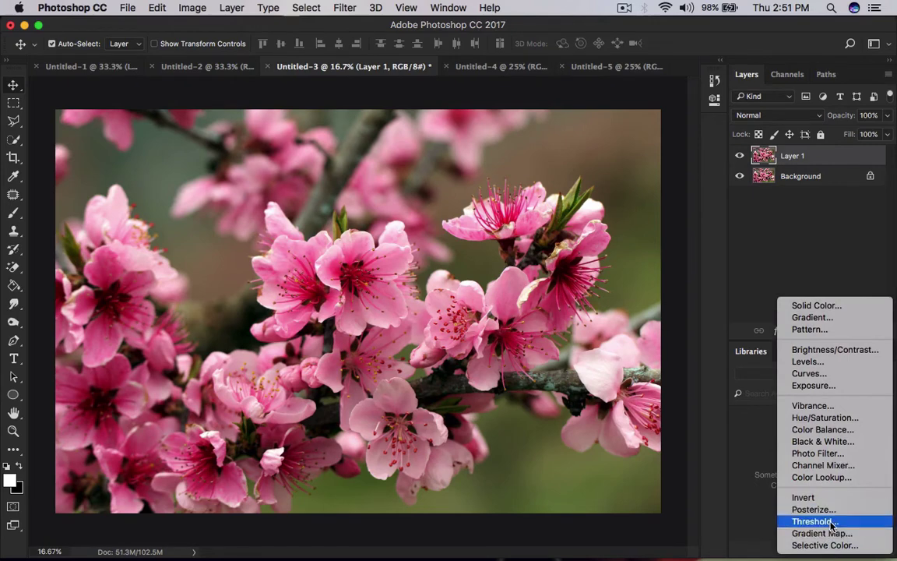
click(810, 252)
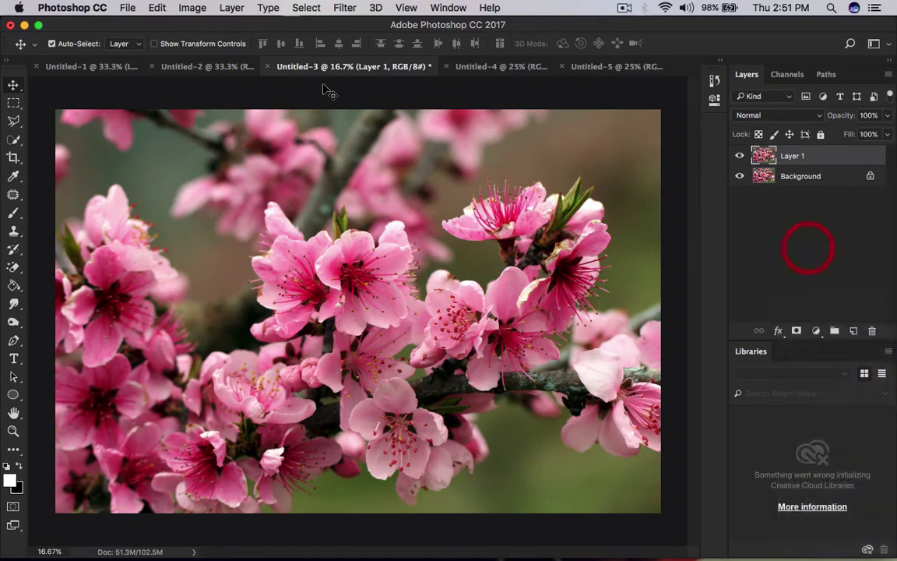
- Start Replace Color on the duplicated blossom layer, switching the dialog's preview to Image and back to Selection
click(192, 8)
mouse_move(196, 47)
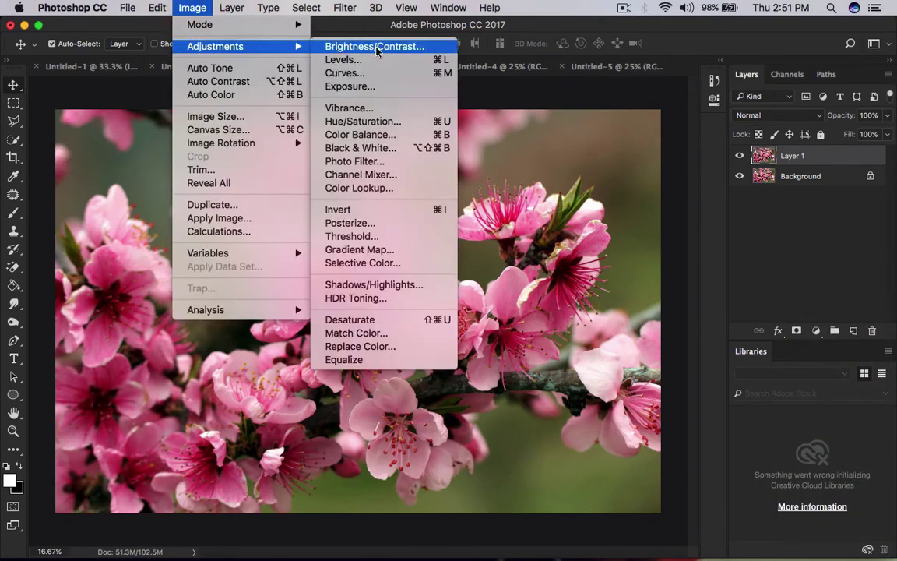
click(381, 348)
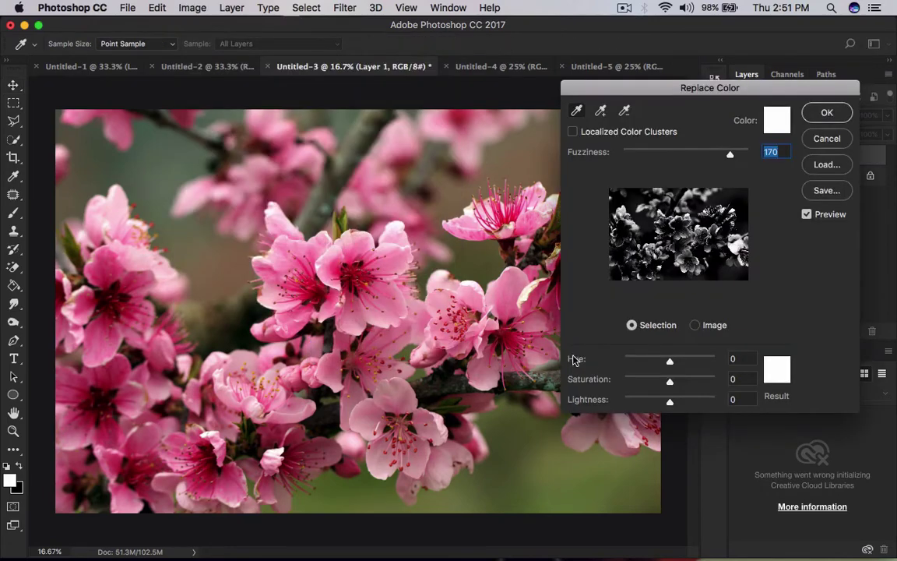
drag(724, 92, 557, 123)
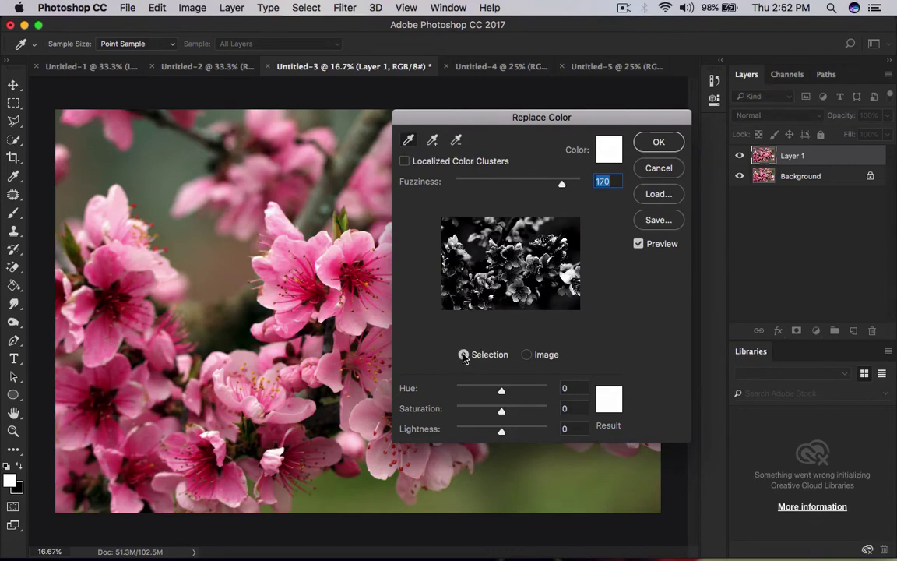
click(527, 355)
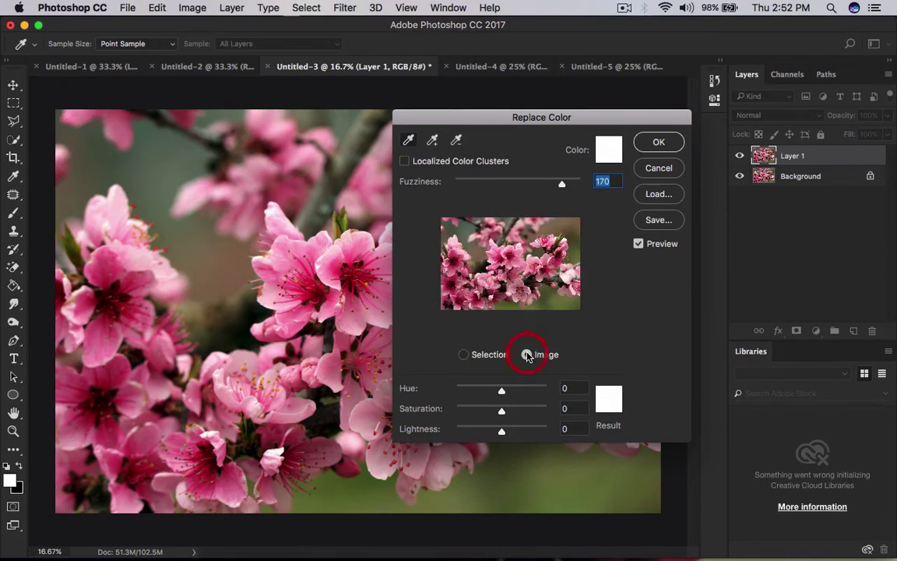
click(464, 355)
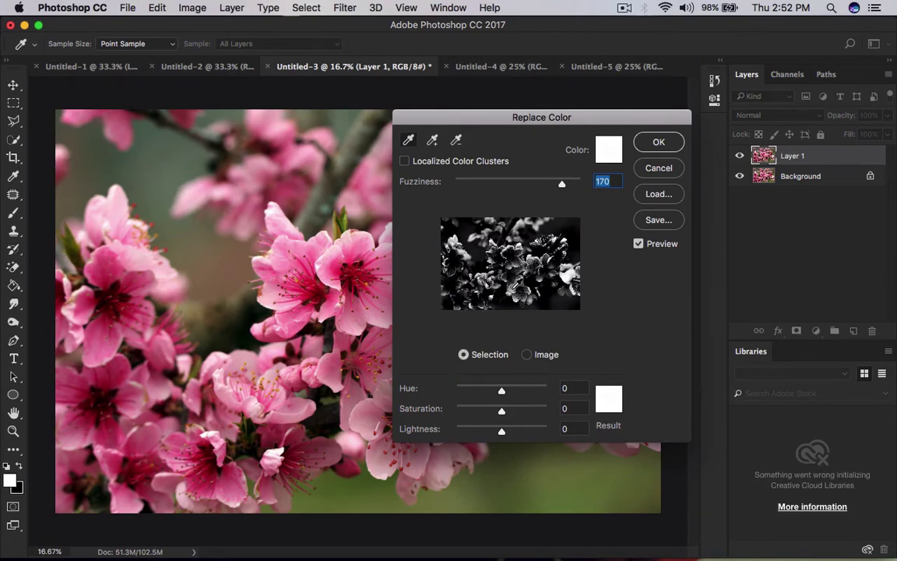
- Sample a light pink petal as the colour to replace and try to subtract the blurred background from the selection
click(454, 268)
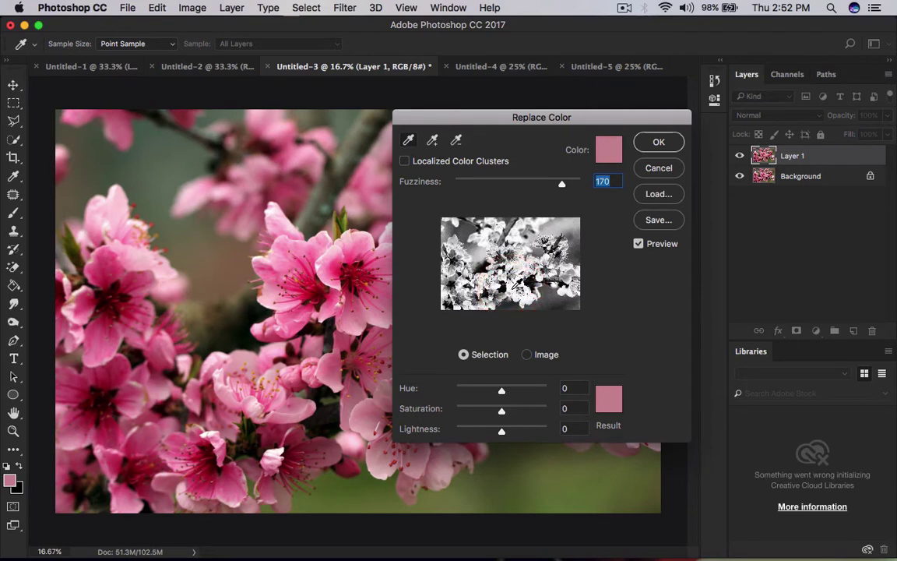
click(457, 141)
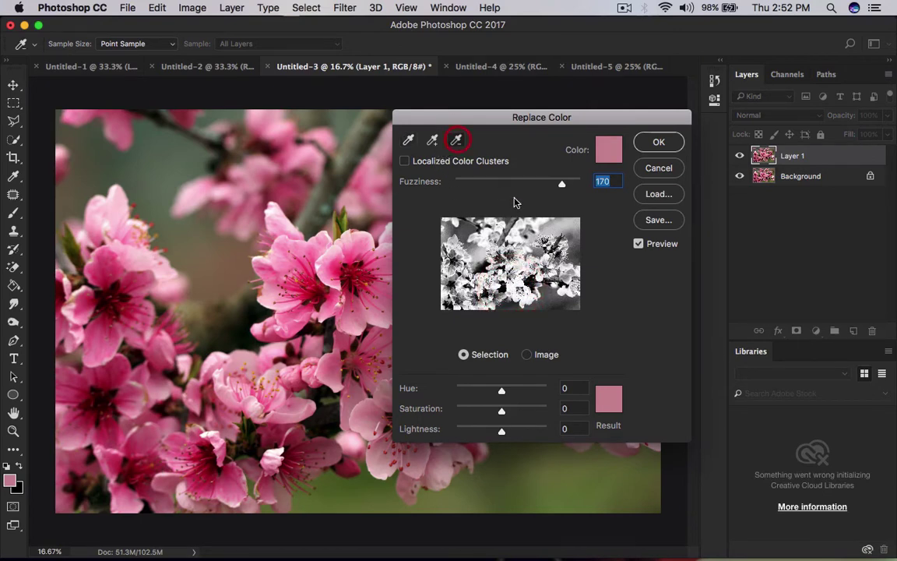
click(564, 227)
click(568, 230)
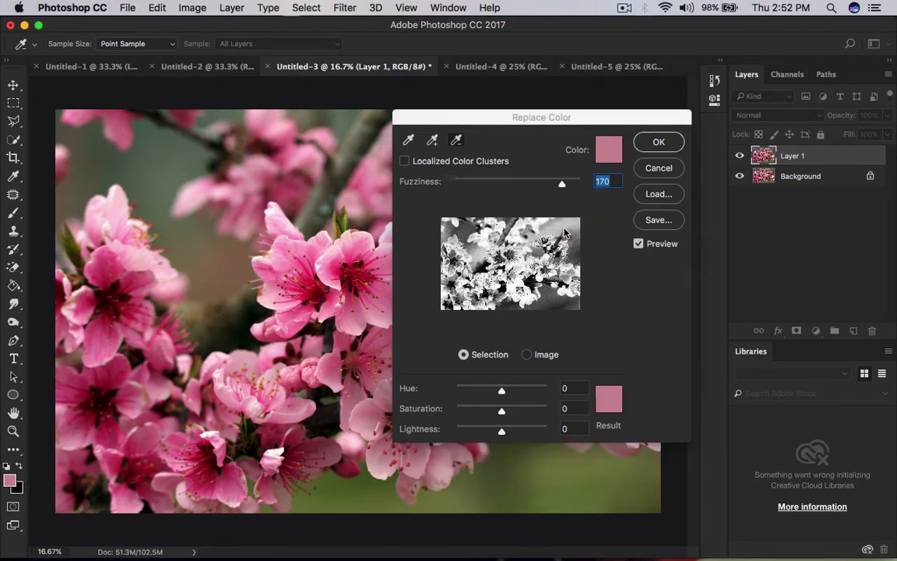
click(551, 211)
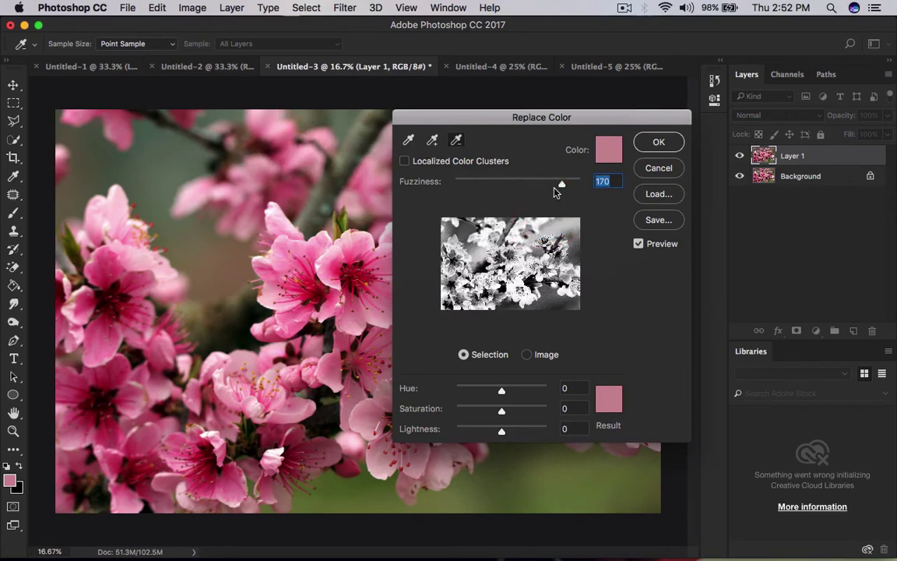
- Set the Replace Color Fuzziness to 200 and try again to subtract the background areas from the selection
text(200)
click(562, 228)
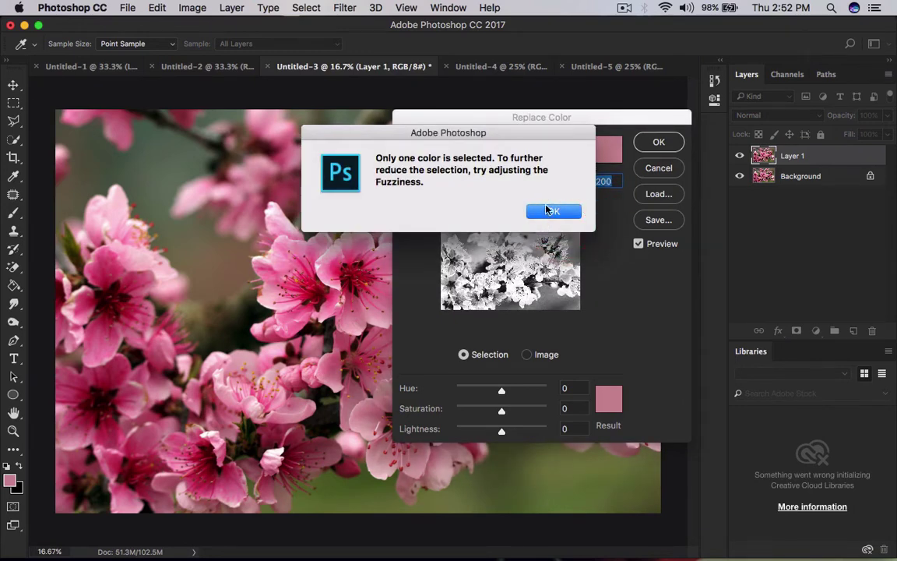
click(547, 210)
click(467, 232)
click(555, 212)
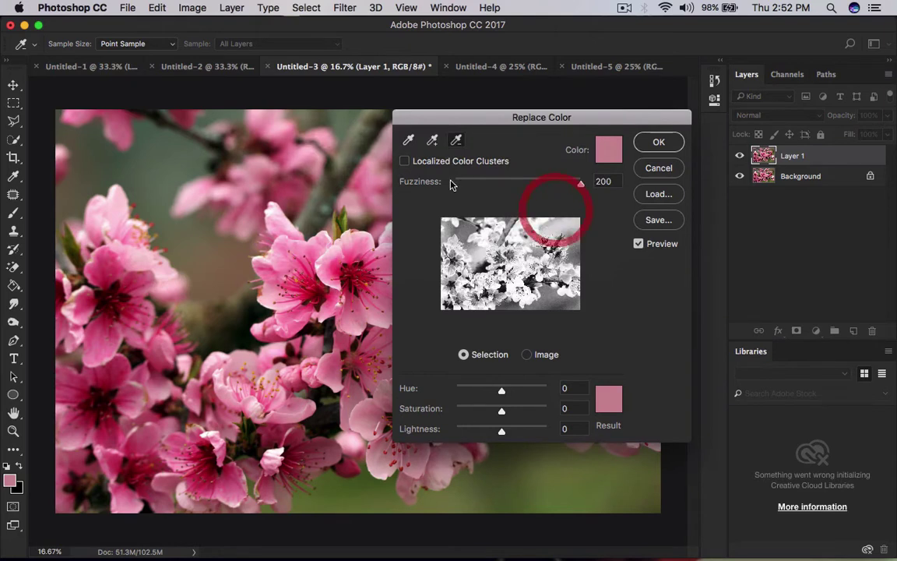
- Resample a deeper pink from the blossoms as the colour to replace and move the dialog clear of the flowers
click(408, 141)
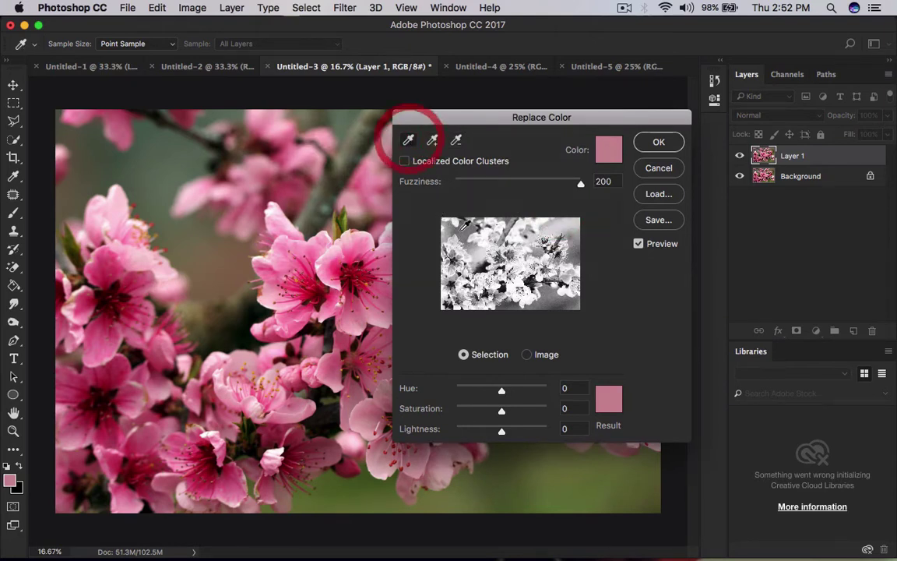
click(639, 244)
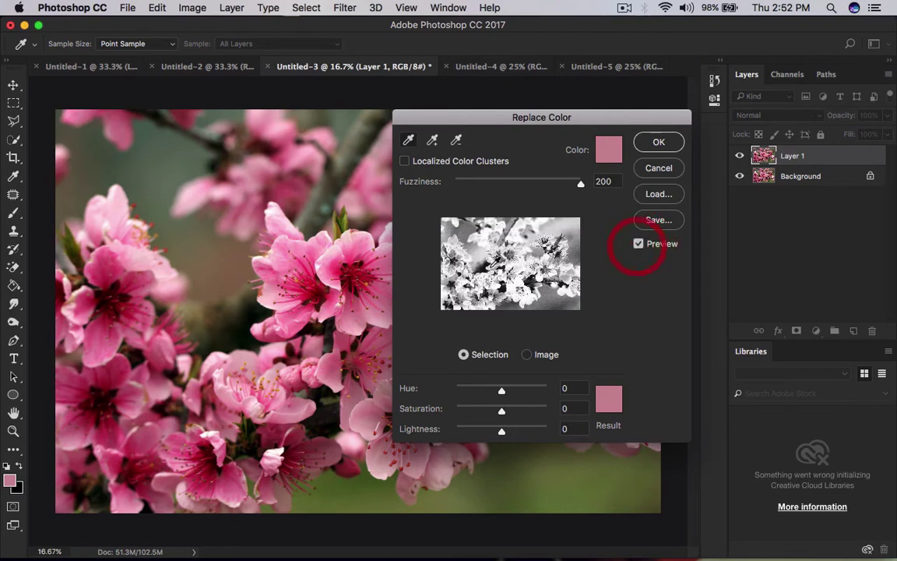
click(461, 254)
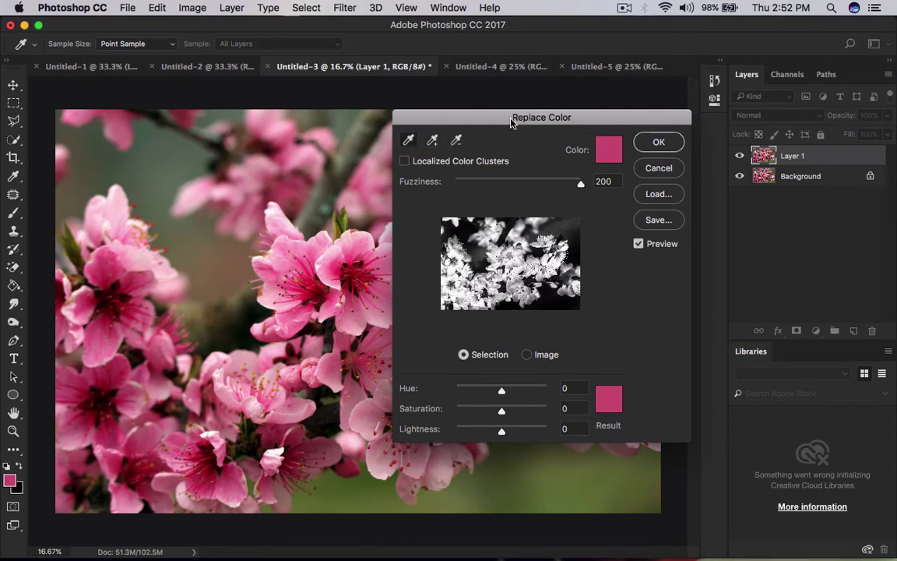
drag(510, 122, 504, 122)
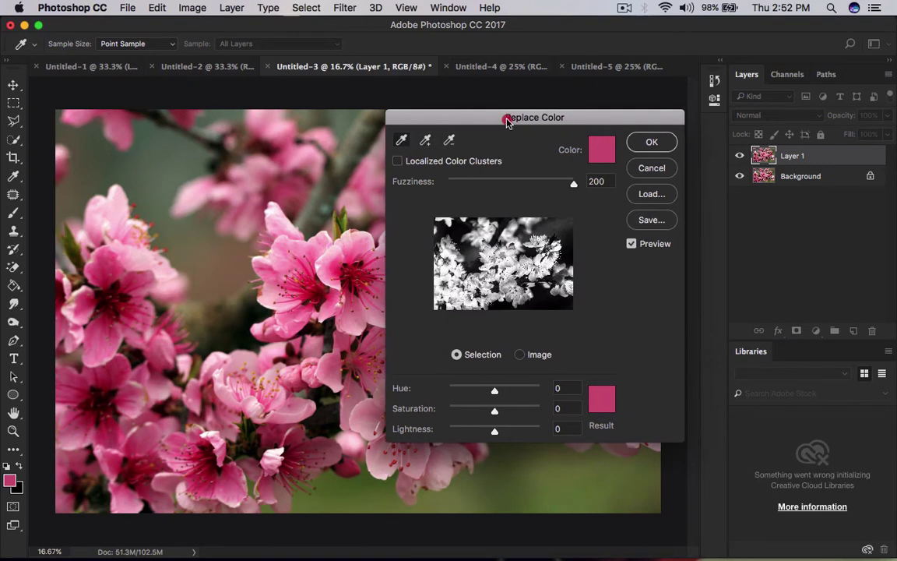
click(427, 141)
drag(503, 123, 586, 104)
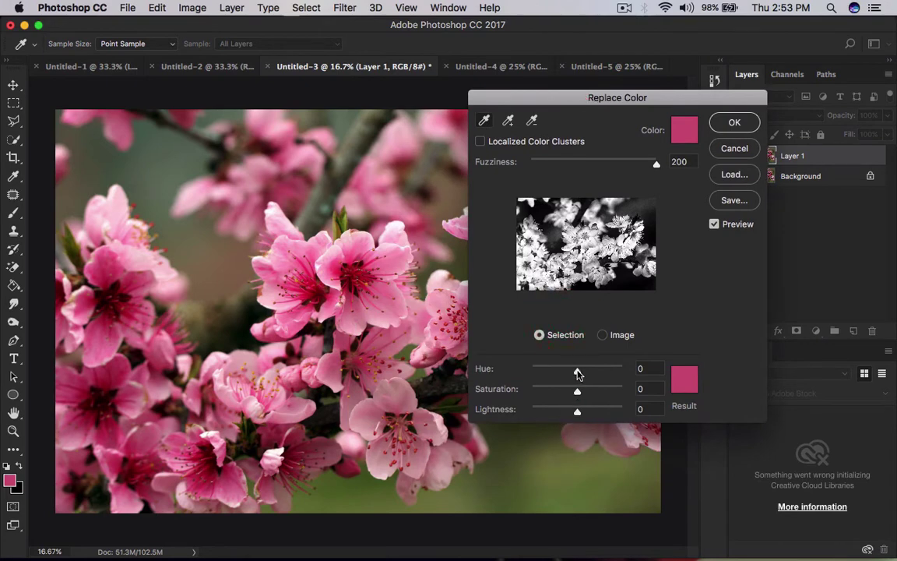
- Replace the sampled pink with orange using Hue +40, Saturation +76 and Lightness +24
drag(577, 373, 589, 416)
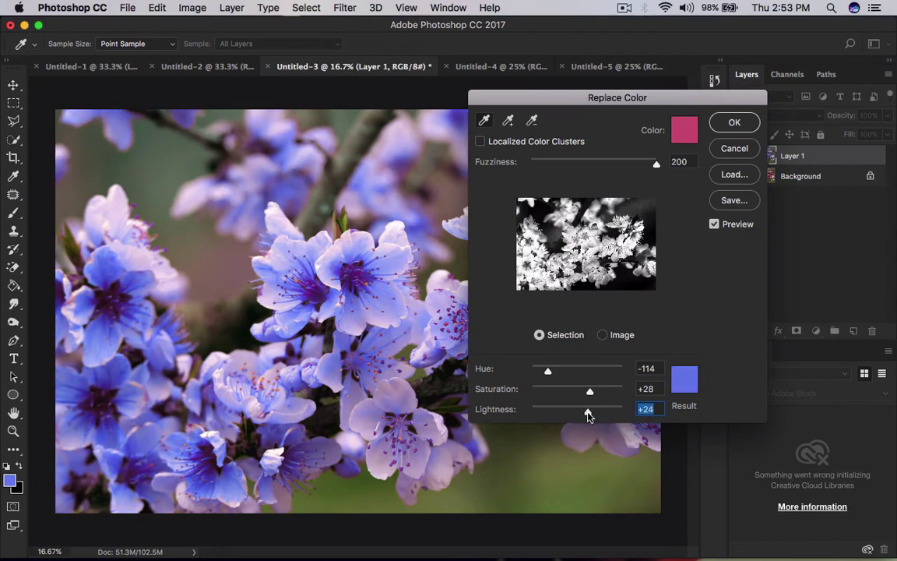
drag(547, 371, 613, 397)
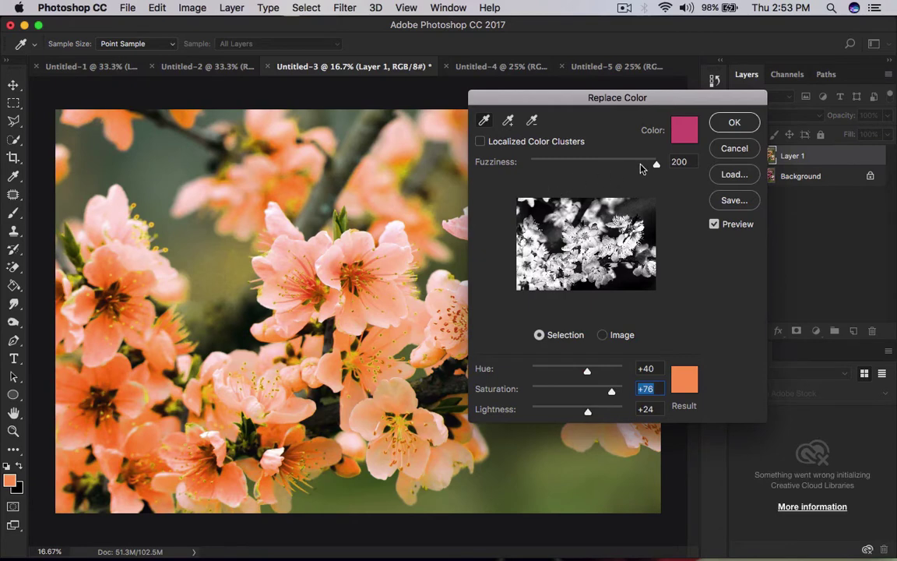
- Apply the colour replacement with Localized Color Clusters enabled and compare the recoloured Layer 1 with the original
click(479, 143)
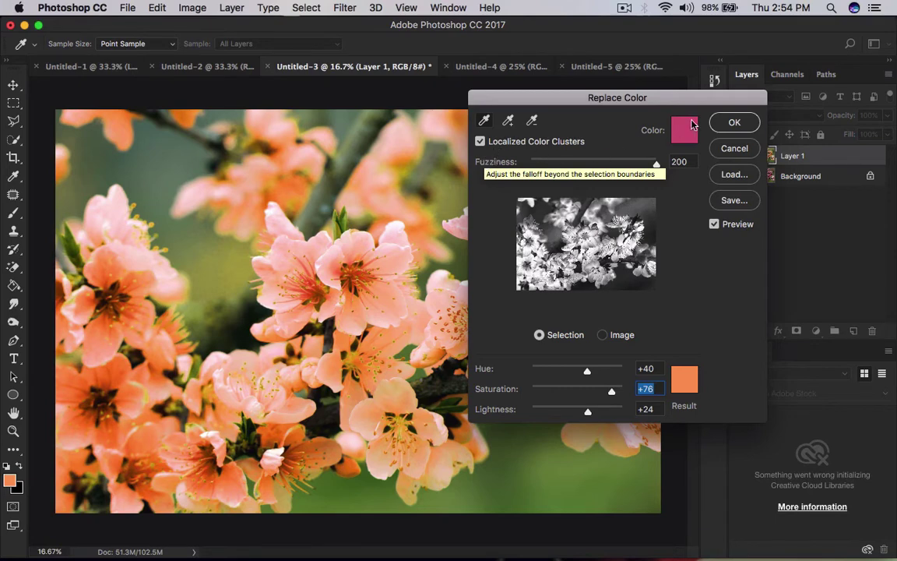
click(736, 124)
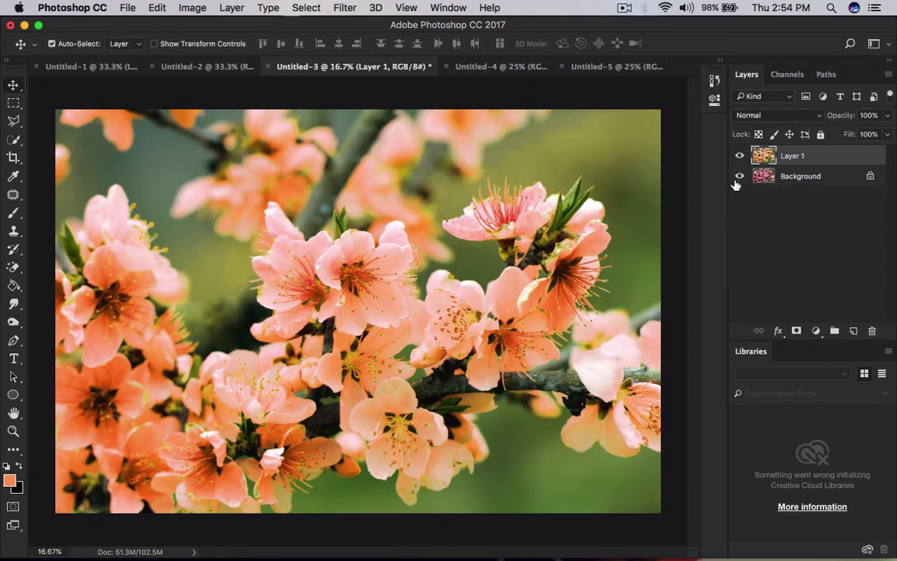
click(739, 156)
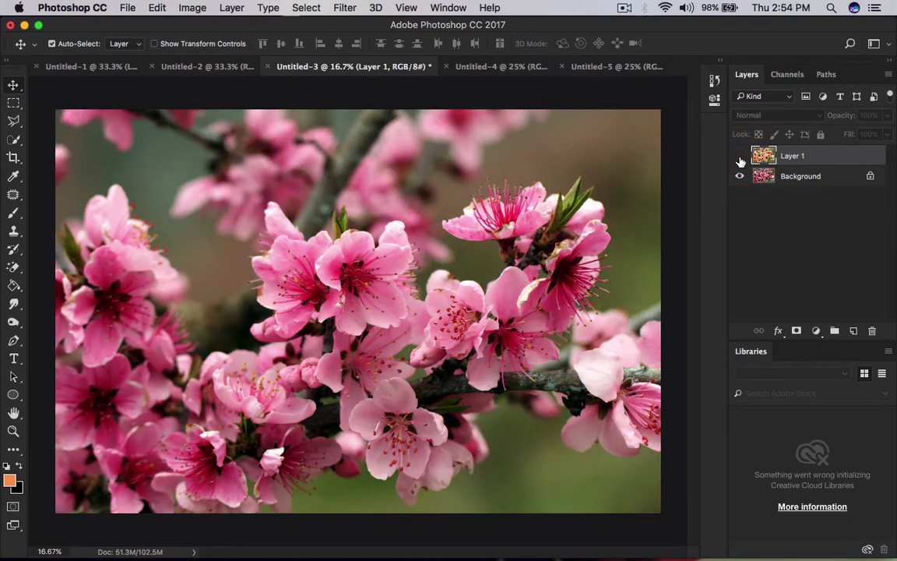
click(740, 156)
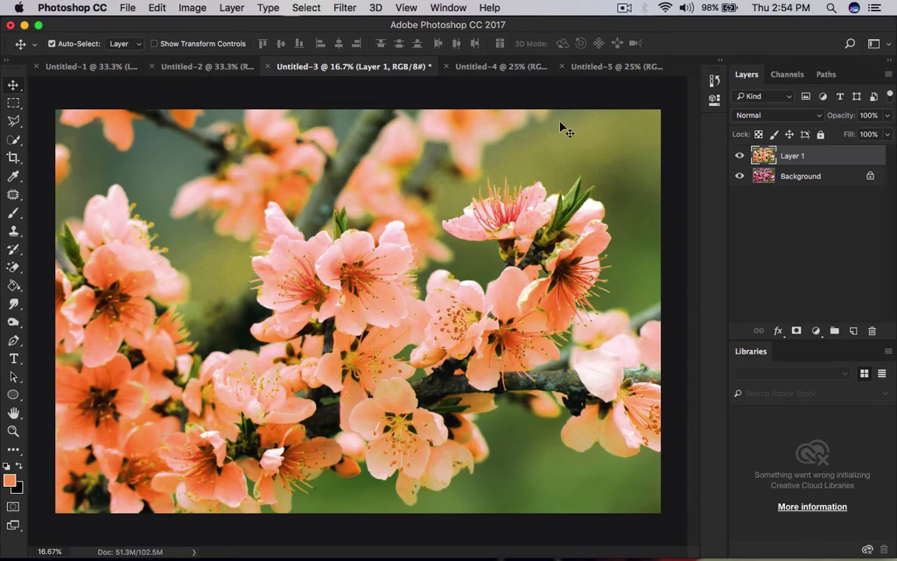
- Switch to the bridal portrait in Untitled-4, fit it to the window and duplicate its Background layer
click(503, 66)
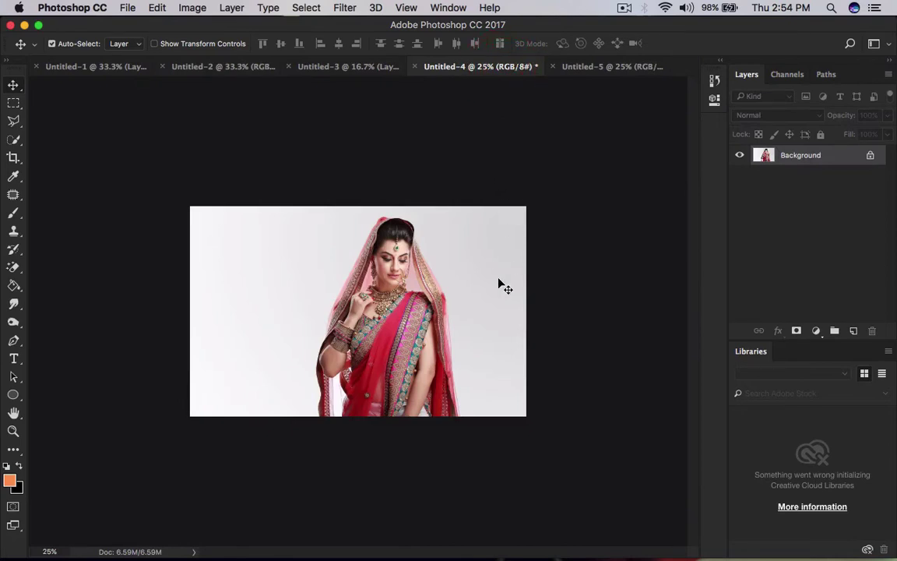
key(super+0)
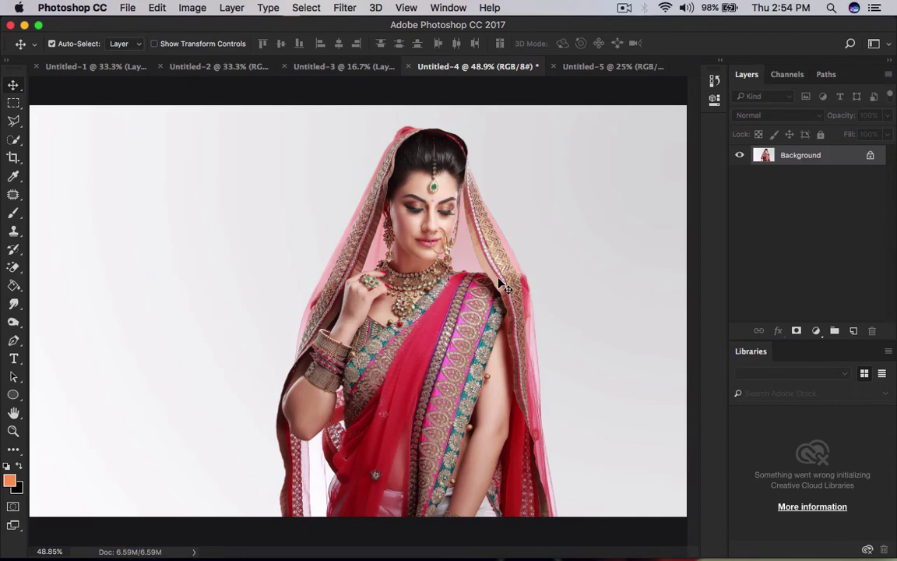
key(super+j)
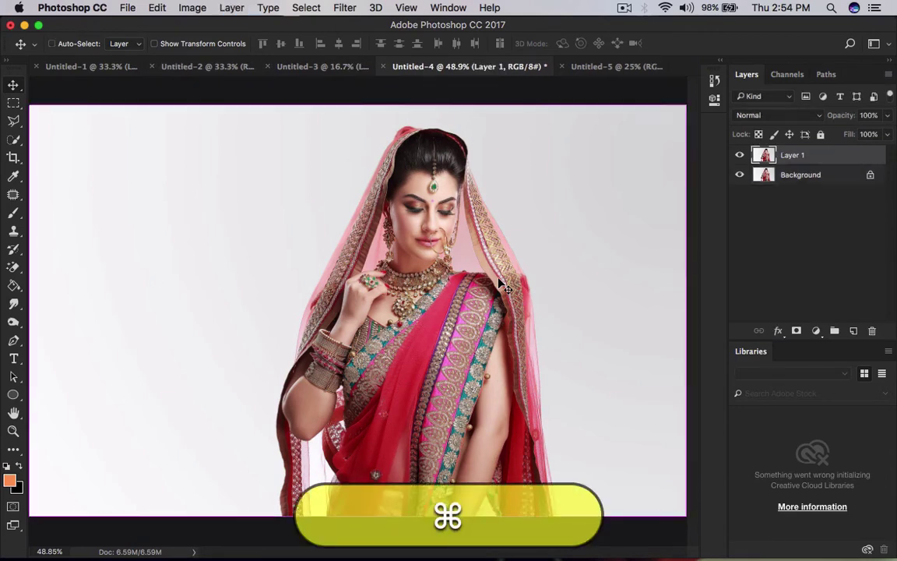
- Try to shift the bridal sari's red to magenta with Replace Color at Hue -15, then discard the replacement
click(199, 10)
mouse_move(204, 46)
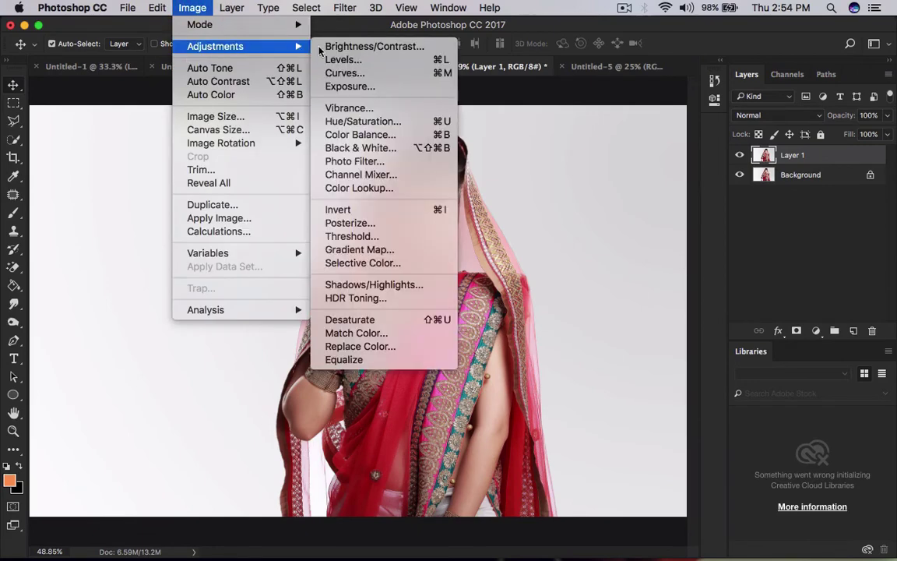
click(366, 347)
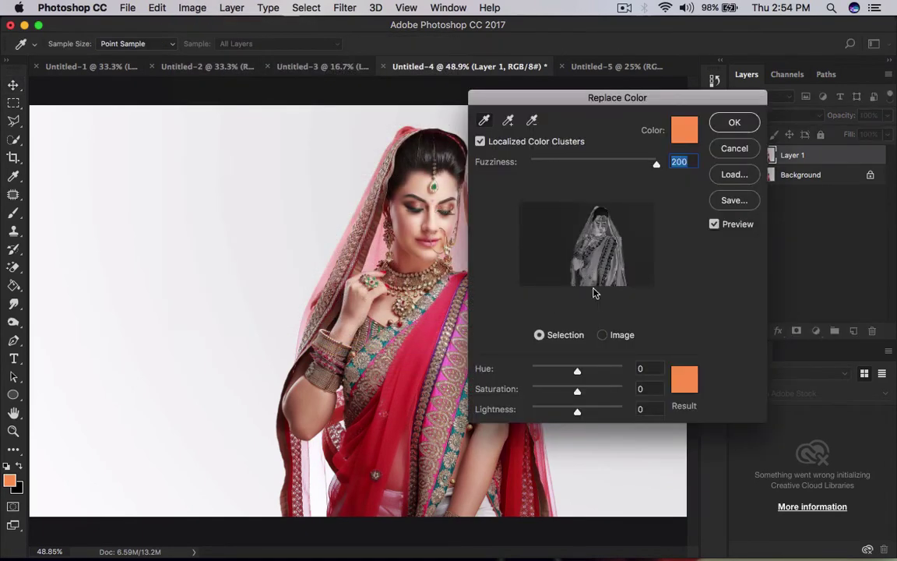
click(599, 242)
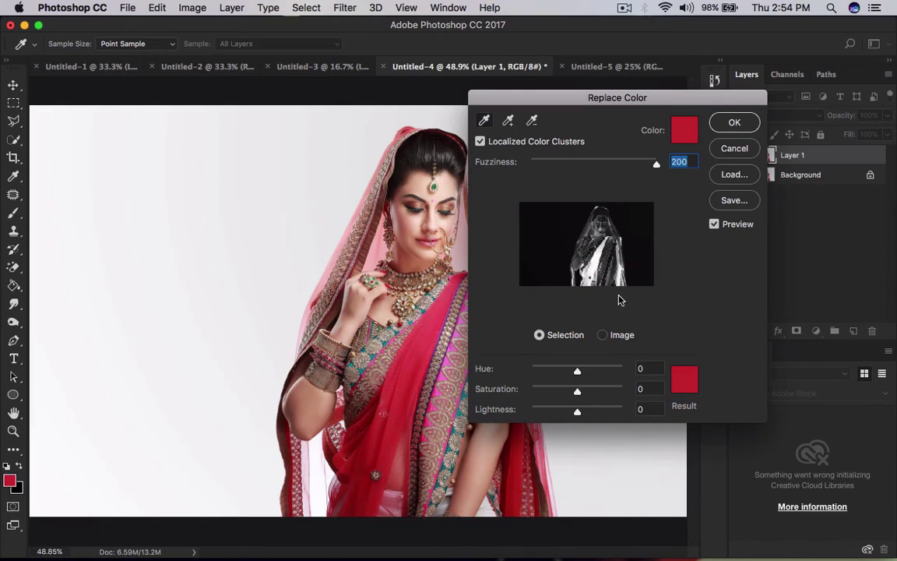
mouse_move(577, 372)
mouse_down()
mouse_move(600, 374)
mouse_move(544, 372)
mouse_move(589, 372)
mouse_move(572, 372)
mouse_up()
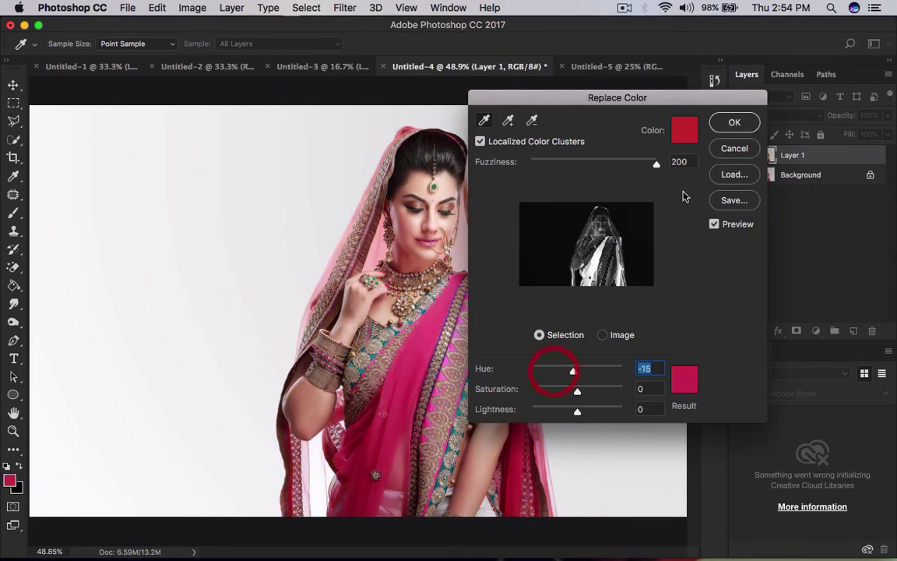
click(723, 156)
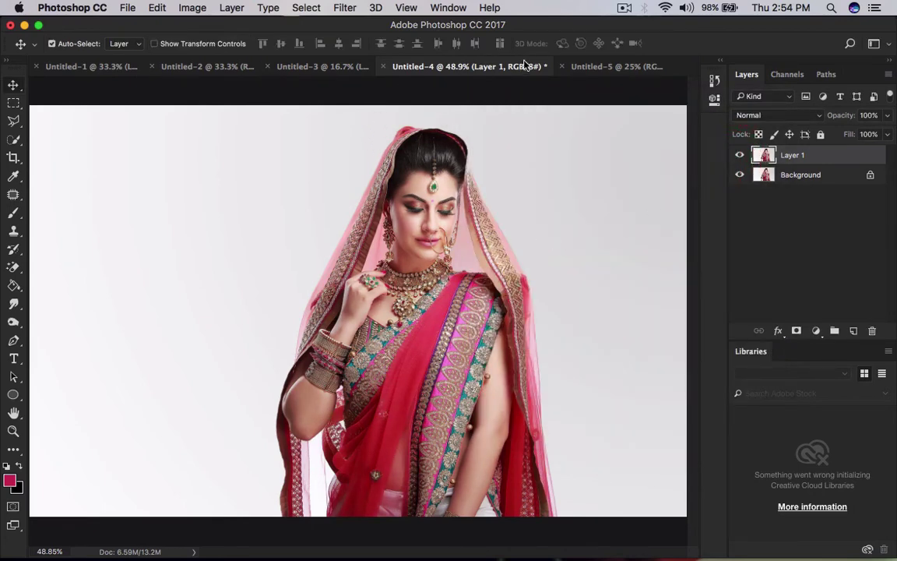
- Switch to the yellow sari portrait in Untitled-5, fit it to the window, reset the default colours and duplicate its Background layer
click(582, 67)
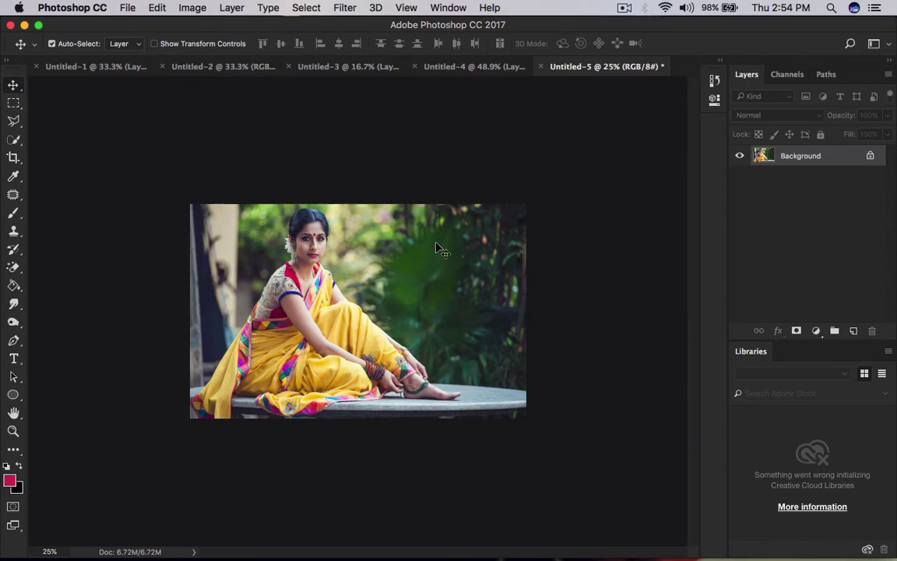
key(super+0)
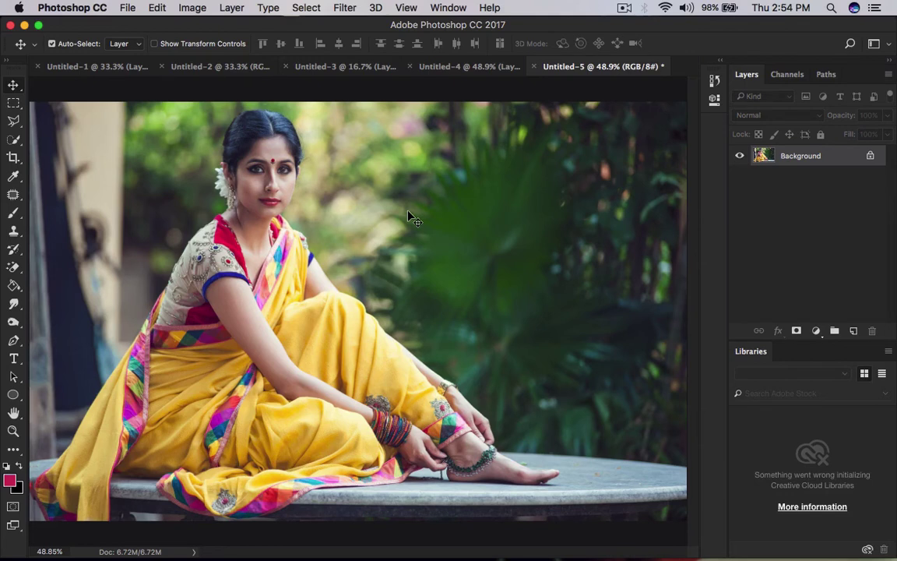
key(d)
key(super+d)
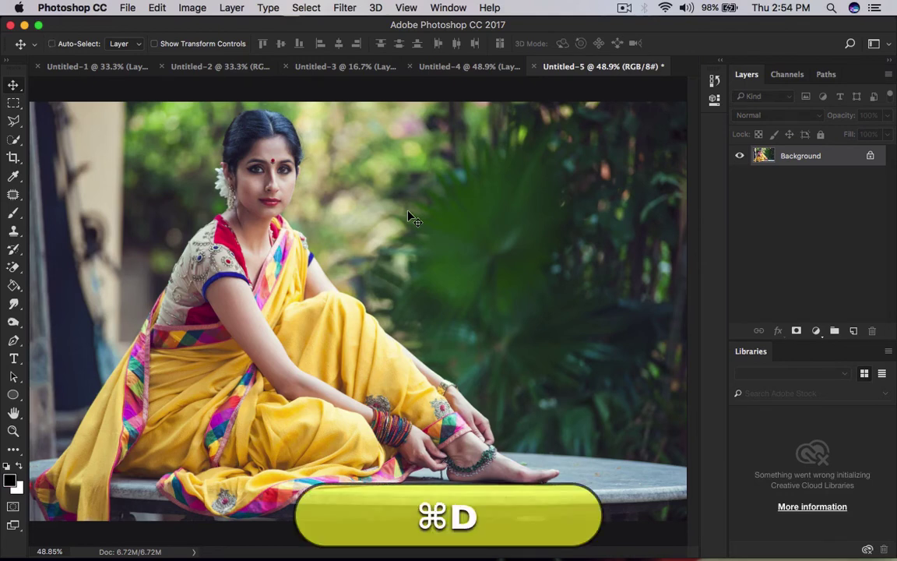
key(super+j)
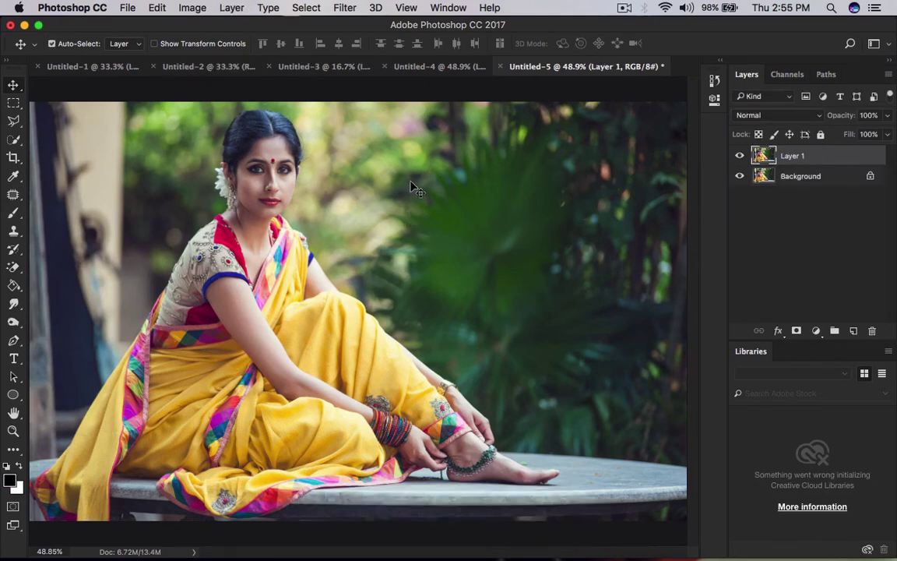
- Start a Camera Raw edit on the duplicated layer and soften the portrait by setting Clarity to -20
key(super)
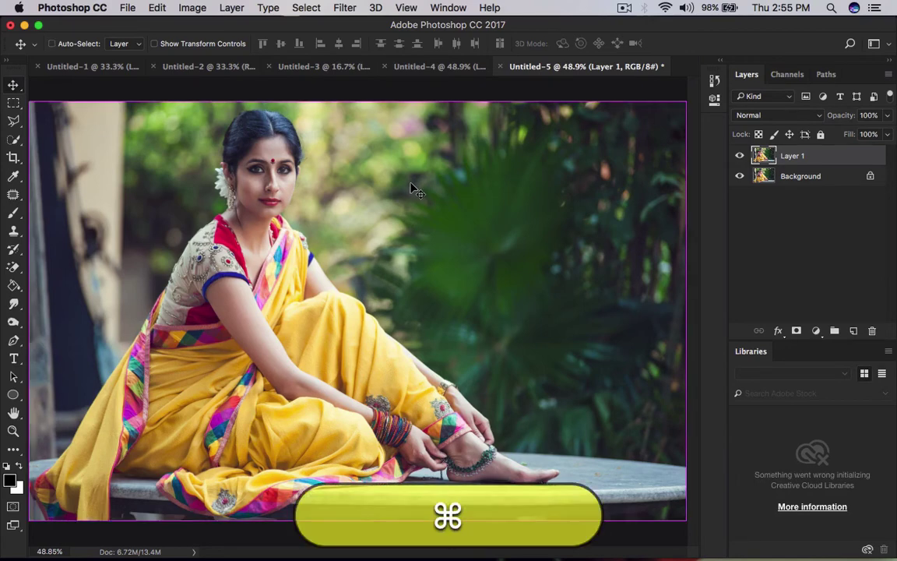
key(super+shift+a)
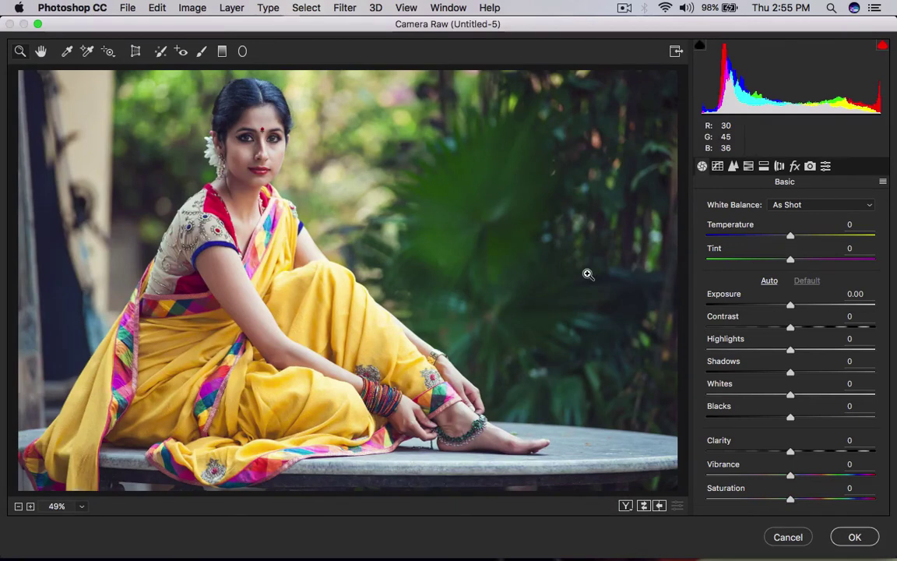
drag(175, 110, 345, 279)
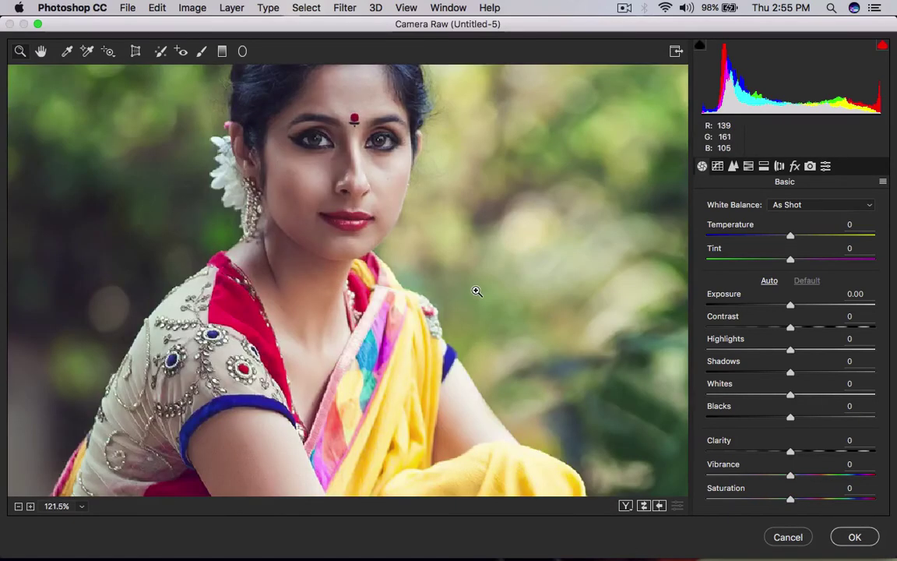
key(space)
drag(484, 228, 491, 243)
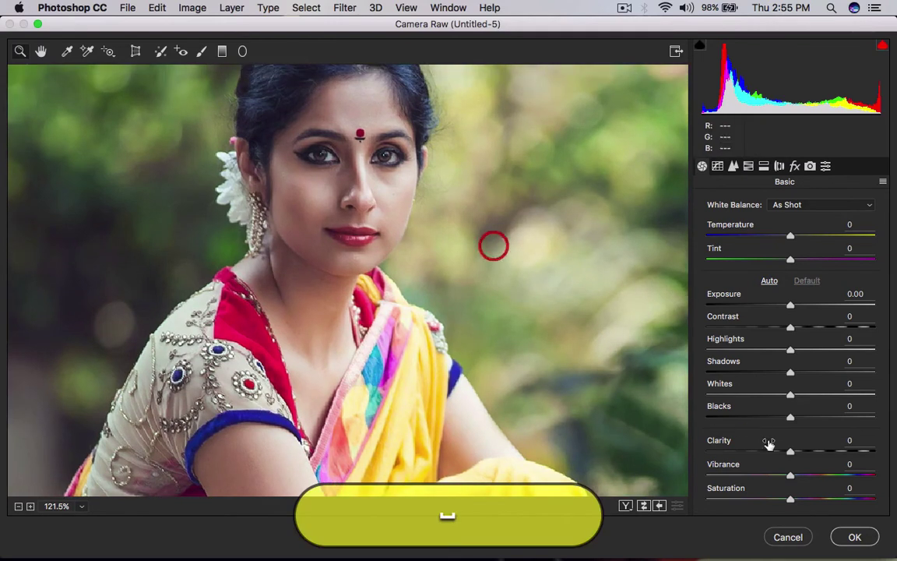
drag(787, 453, 771, 454)
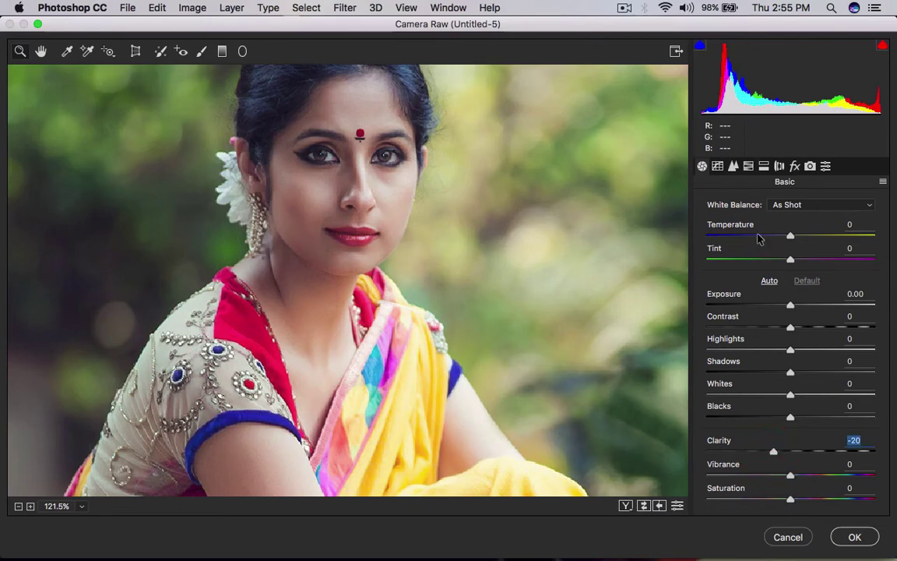
key(super+0)
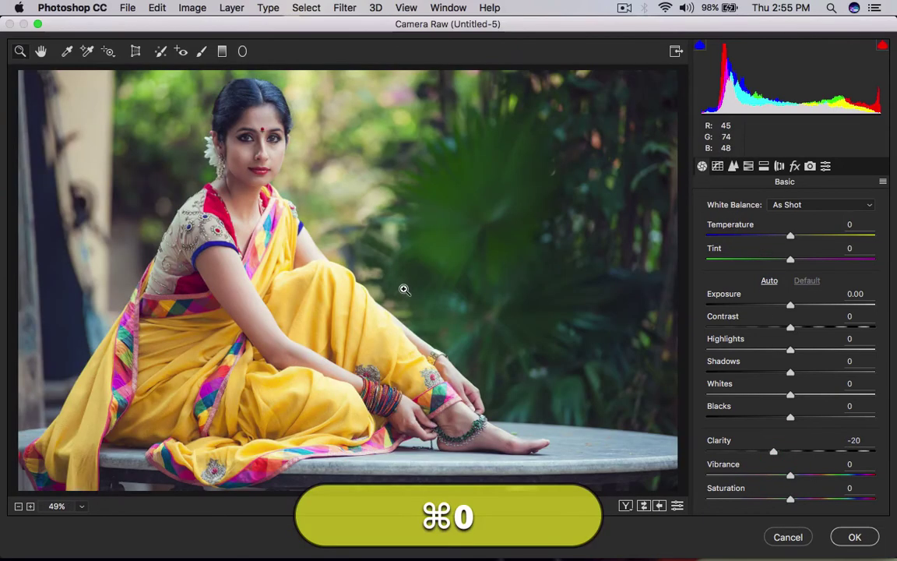
- Set Sharpening Detail to 60 and reduce colour noise with Color 23 and Color Detail 60
click(732, 165)
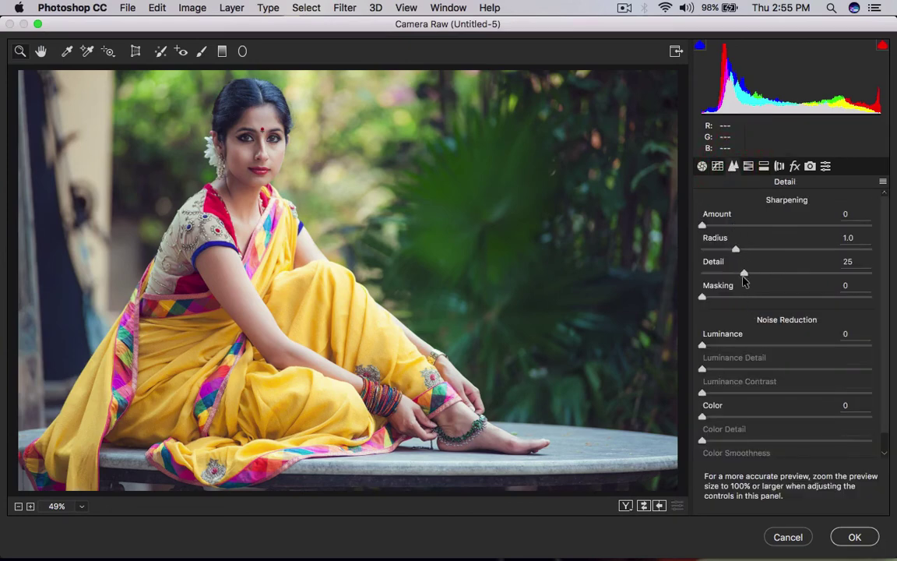
drag(744, 277, 804, 277)
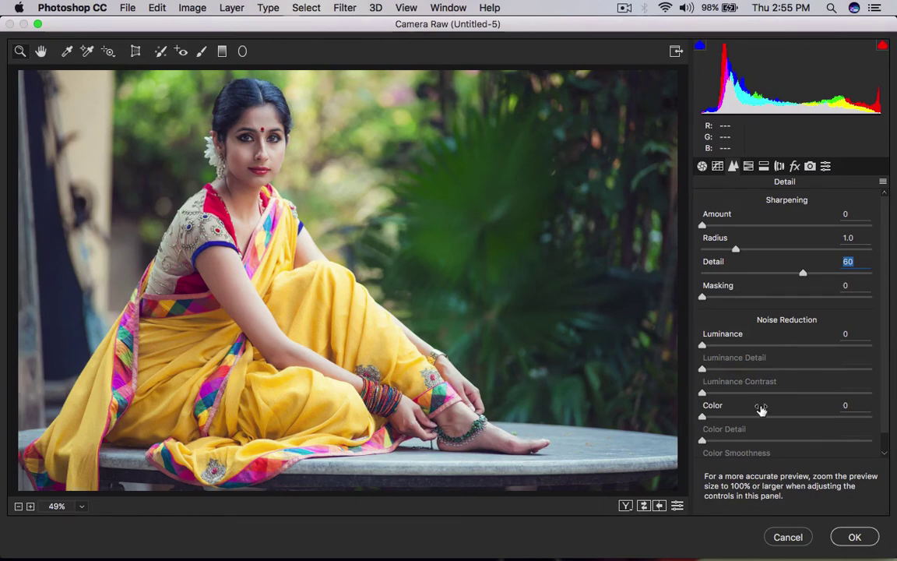
drag(702, 418, 802, 440)
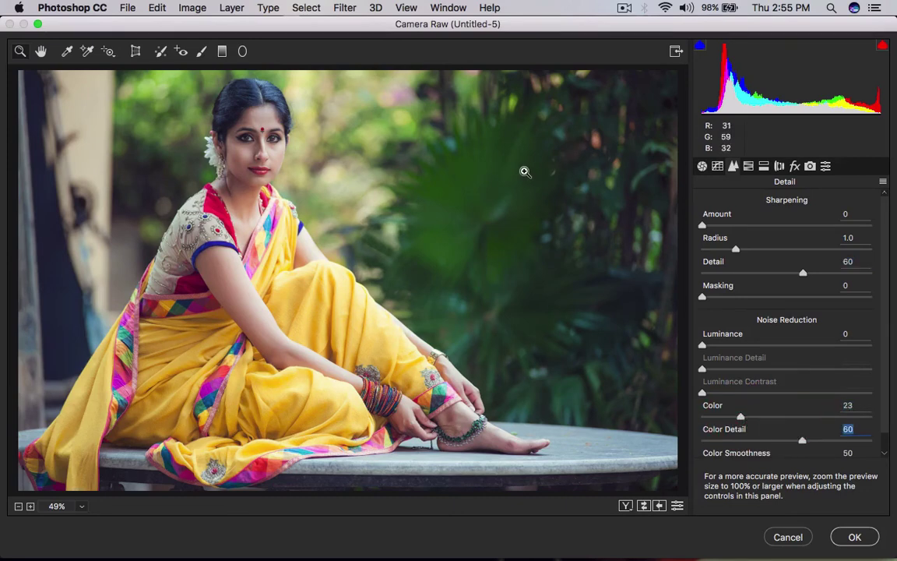
- Add a circular Radial Filter centred on the woman's face that darkens the surroundings with Exposure -0.90
click(703, 167)
click(243, 55)
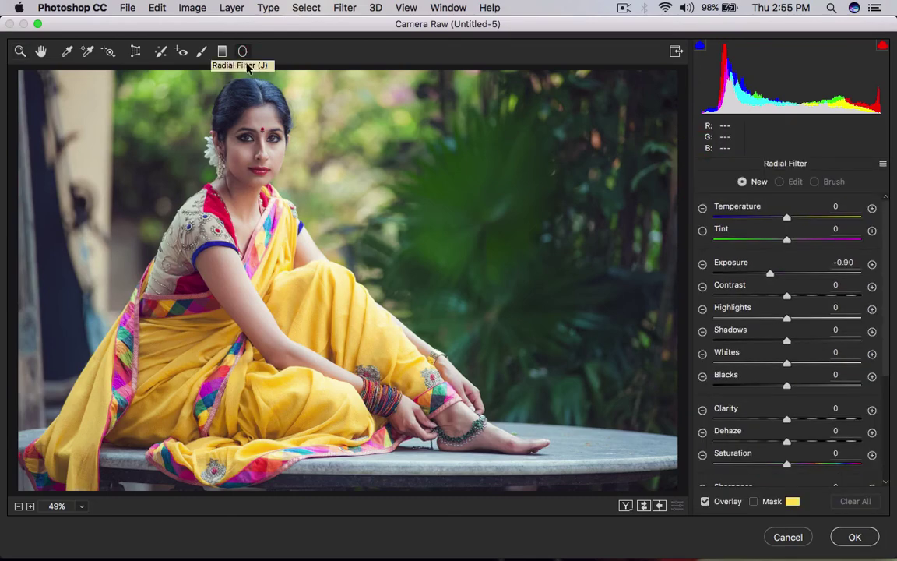
drag(232, 142, 361, 254)
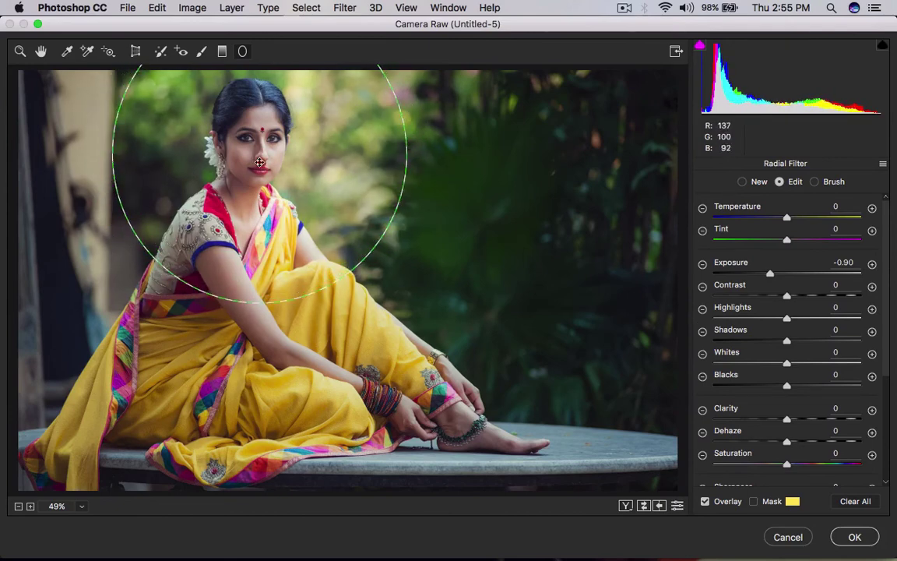
drag(260, 162, 257, 148)
mouse_move(770, 276)
mouse_down()
mouse_move(761, 276)
mouse_move(770, 277)
mouse_up()
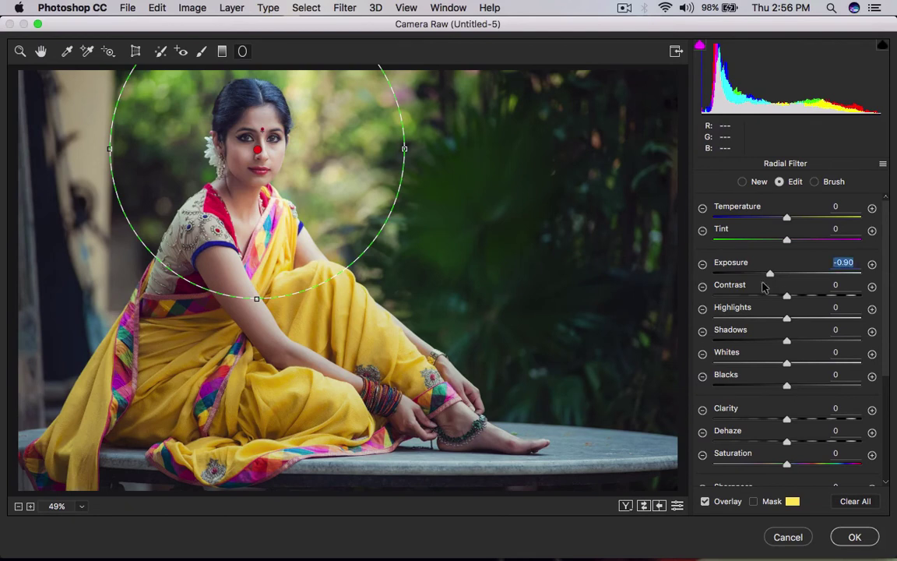
- Add a Graduated Filter from the photo's right edge to the woman's knee with Exposure +0.55 and Whites +100
click(222, 52)
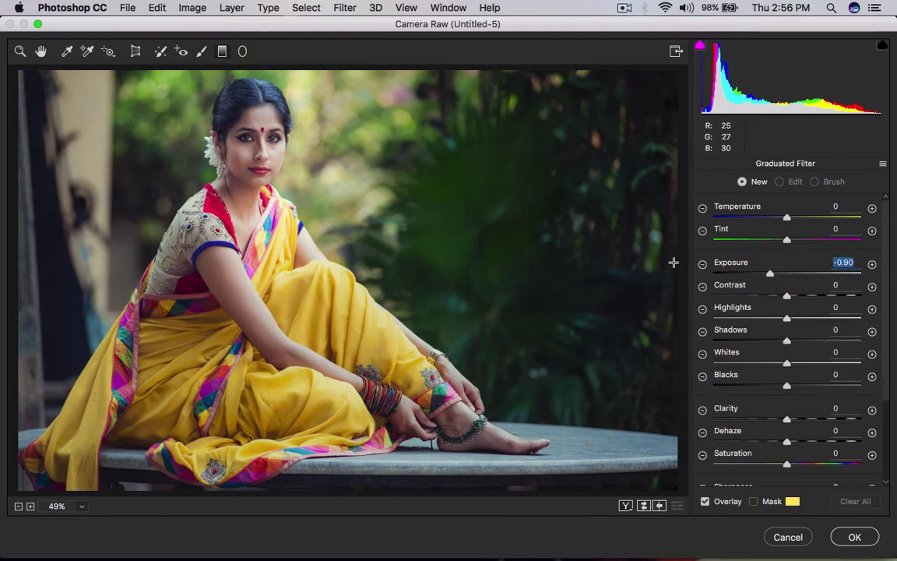
drag(681, 264, 637, 263)
drag(558, 265, 359, 267)
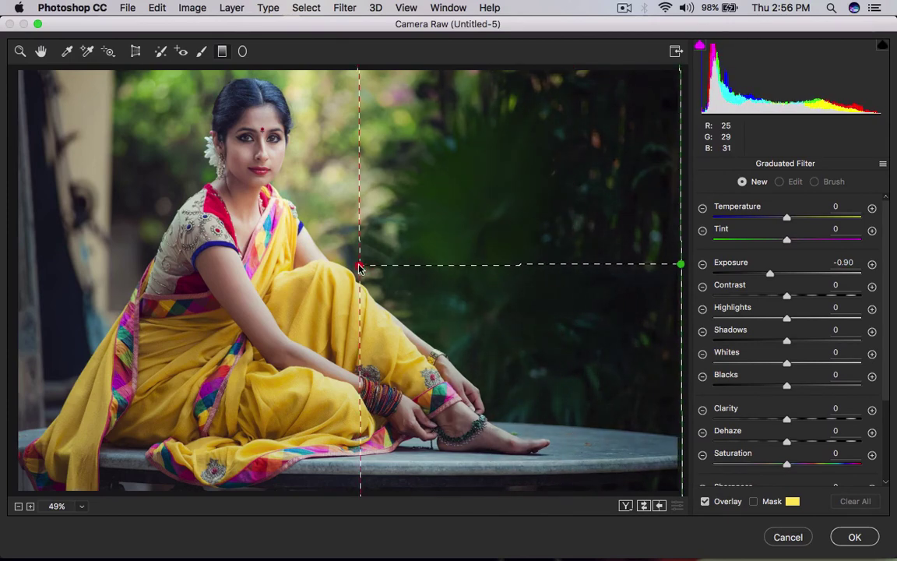
drag(771, 272, 798, 277)
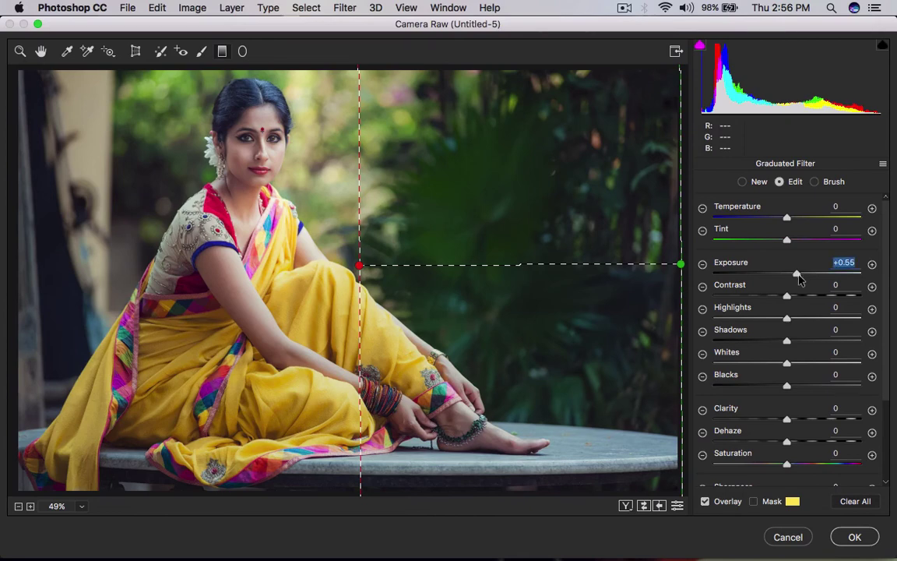
drag(786, 364, 861, 365)
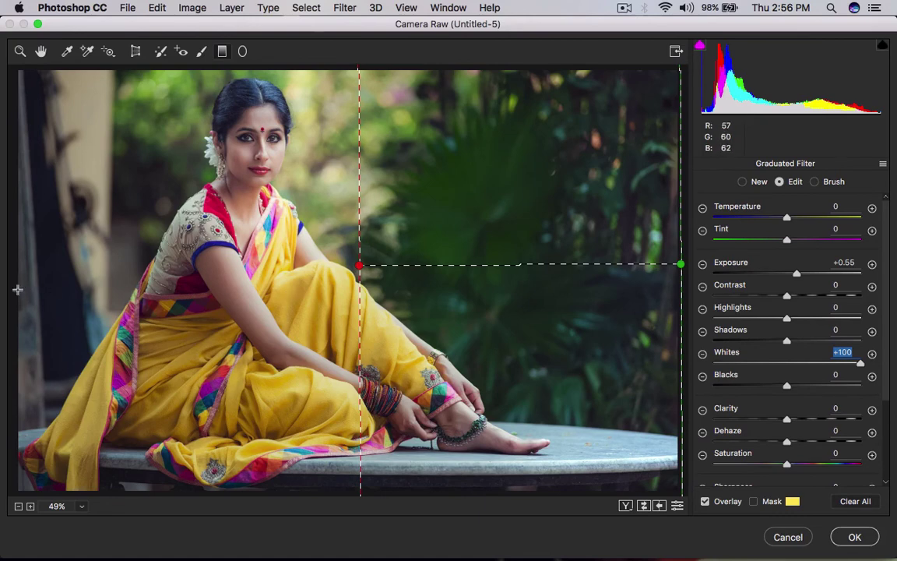
- Add a second Graduated Filter from the photo's left edge to the woman's knee and set its Blacks to -32
drag(17, 291, 358, 292)
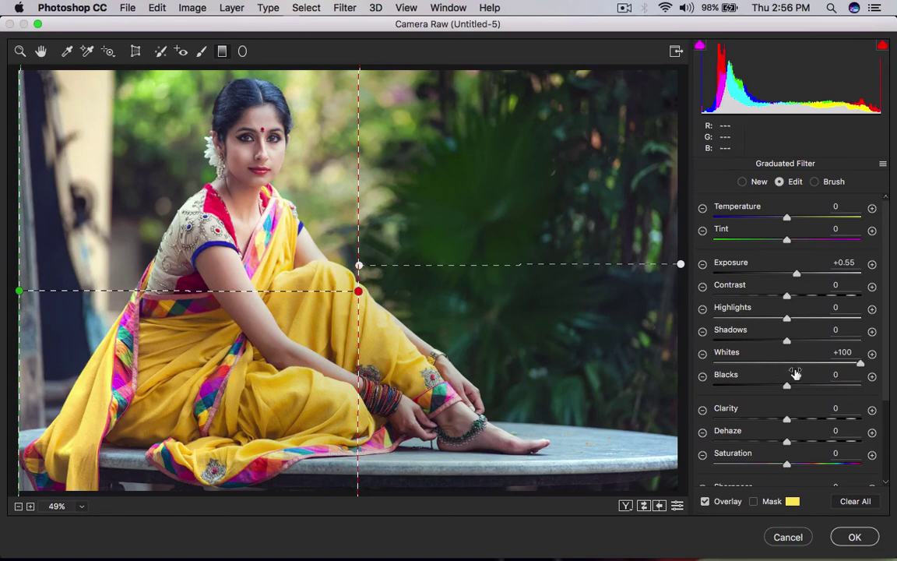
drag(786, 386, 757, 387)
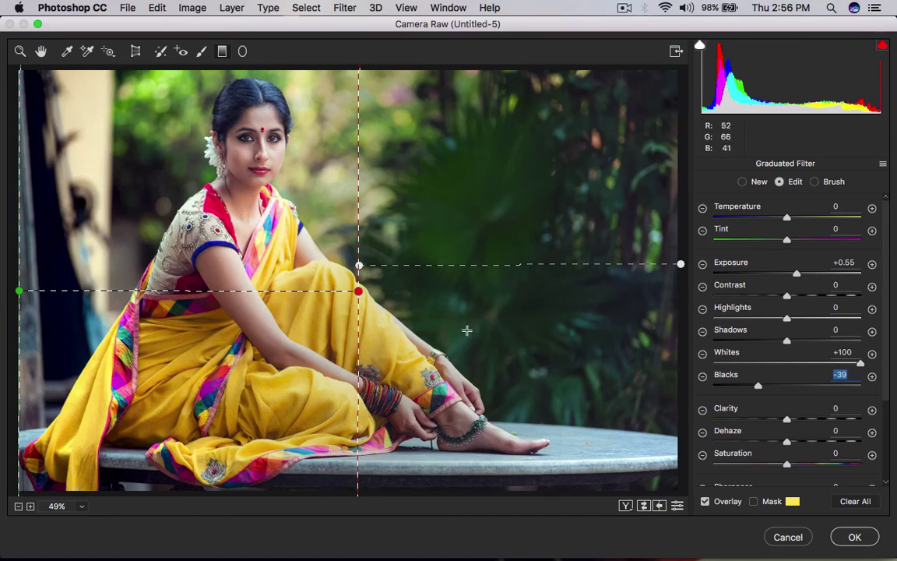
mouse_move(759, 387)
mouse_down()
mouse_move(811, 387)
mouse_move(732, 389)
mouse_move(764, 389)
mouse_up()
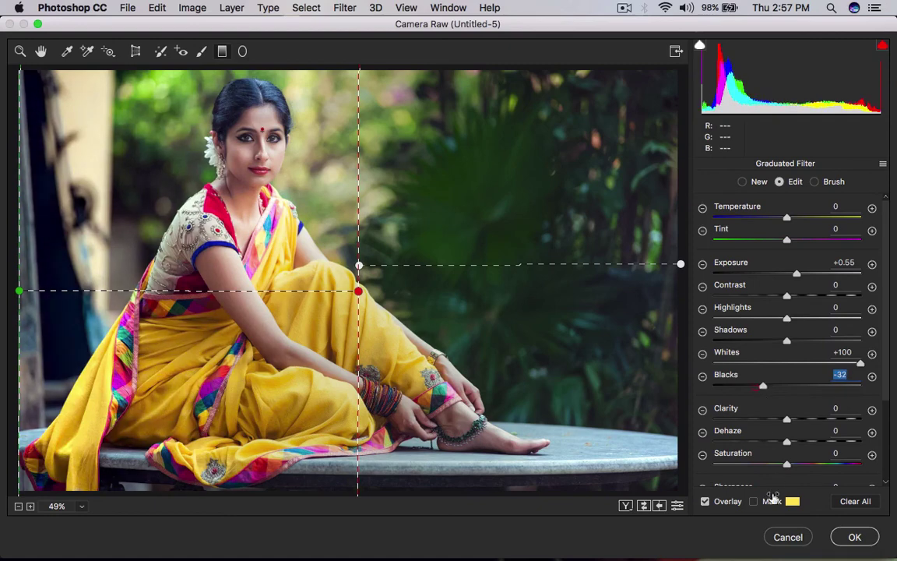
- Apply the Camera Raw adjustments and compare the graded Layer 1 with the original Background
click(854, 537)
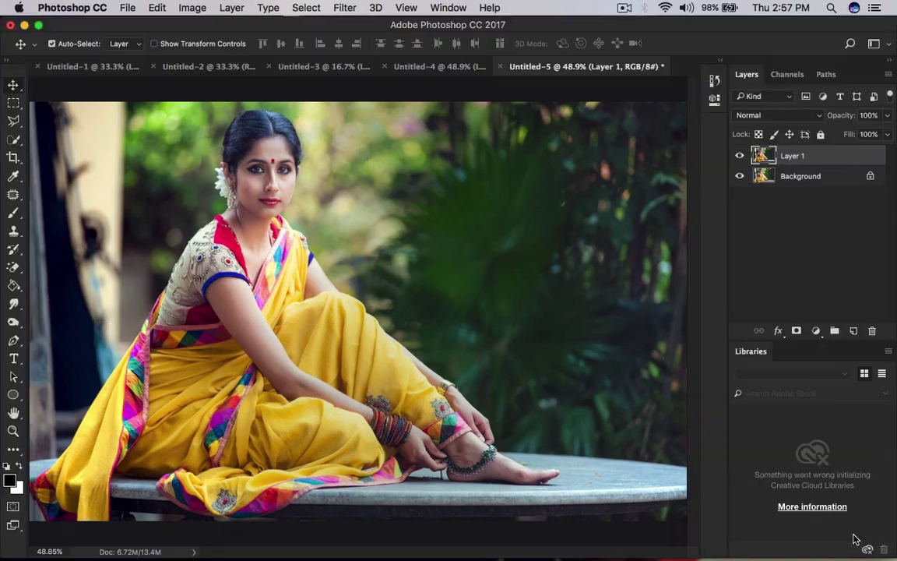
click(740, 158)
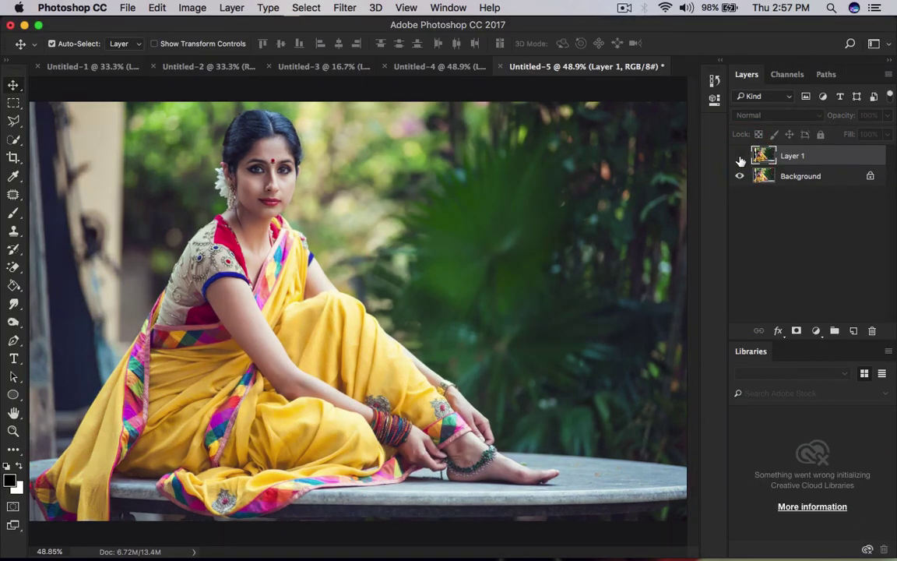
click(740, 158)
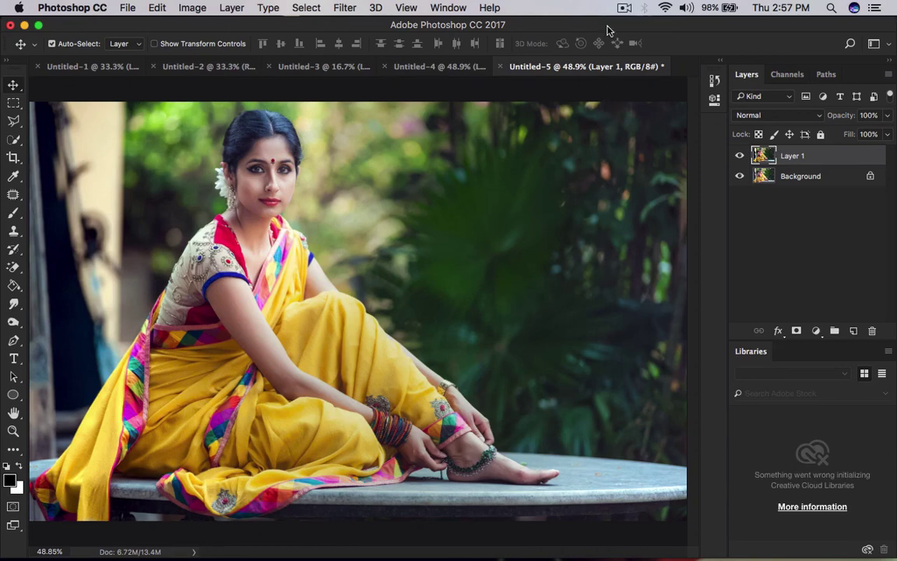
click(625, 8)
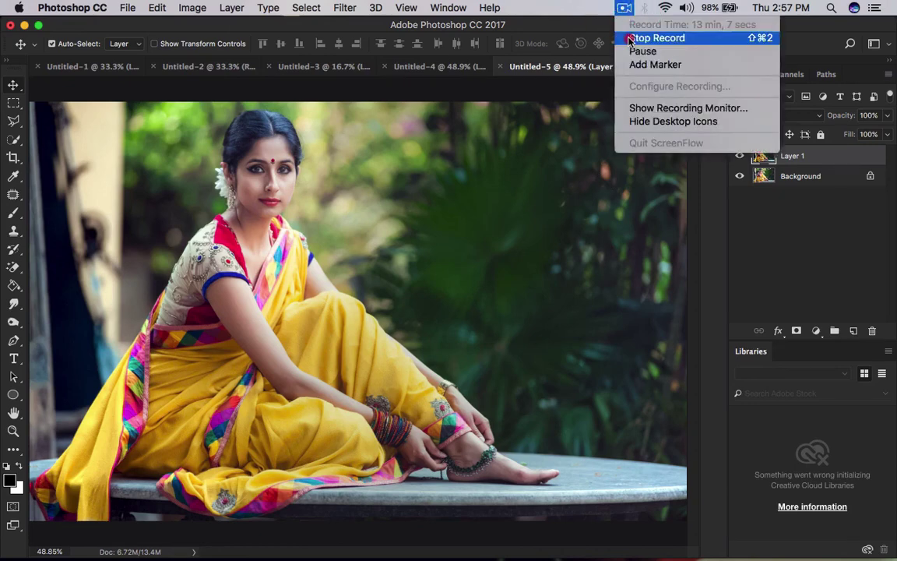